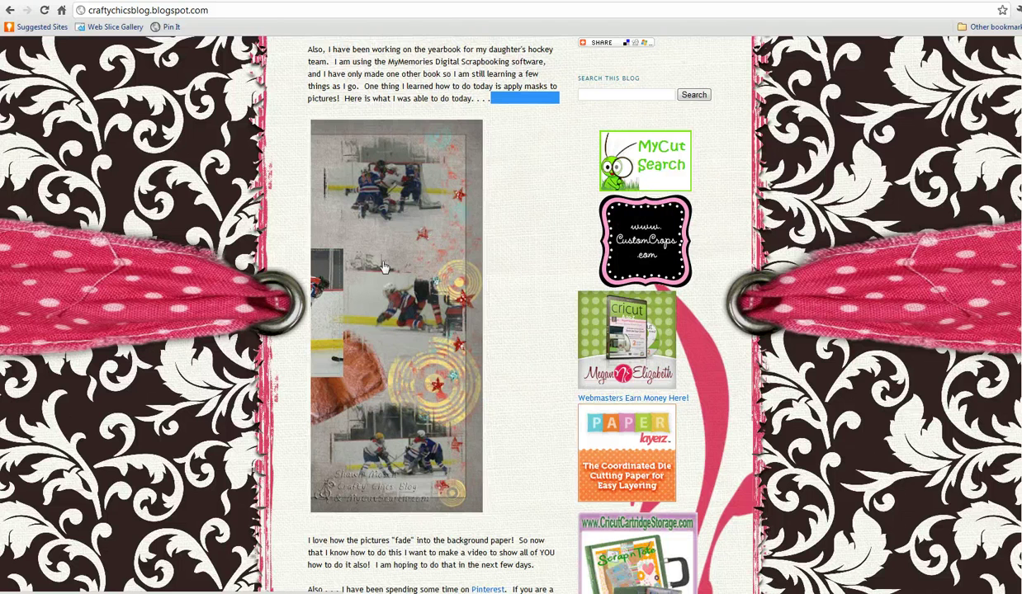
# Step: View the enlarged hockey layout photo on the blog, then bring Photoshop forward
pyautogui.click(390, 217)
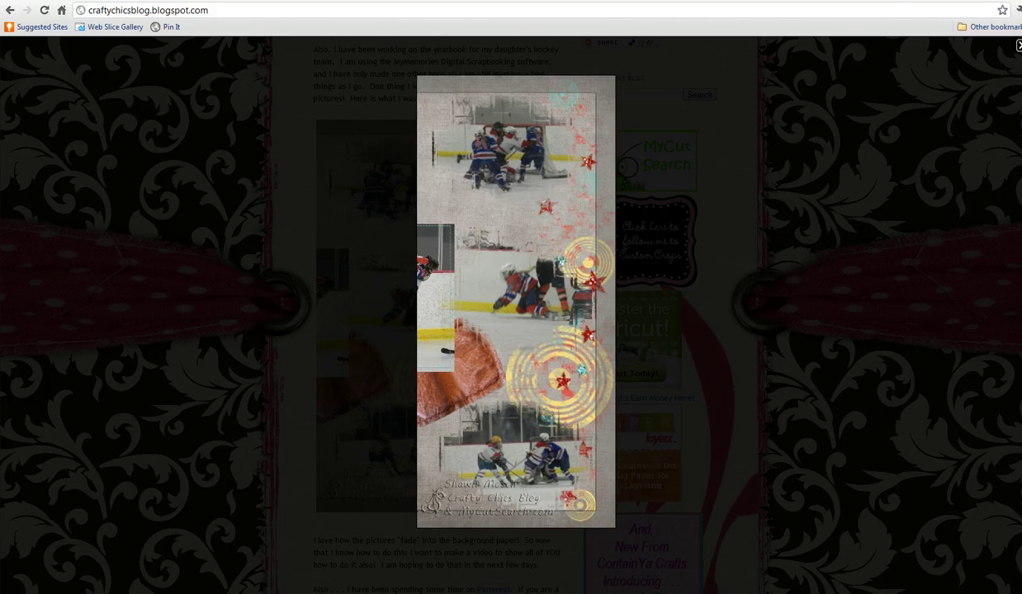
pyautogui.click(1018, 46)
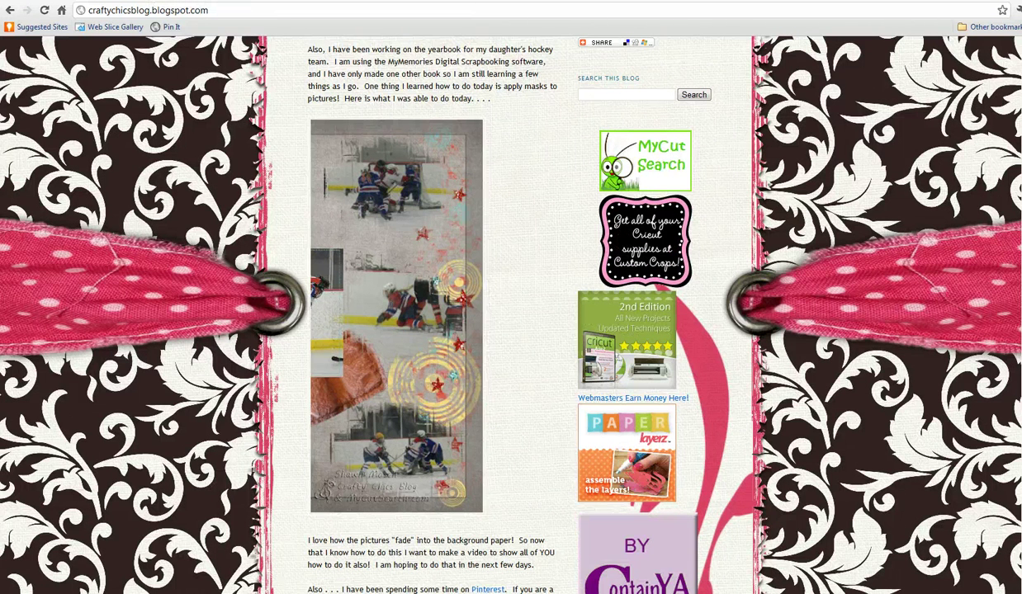
pyautogui.click(306, 528)
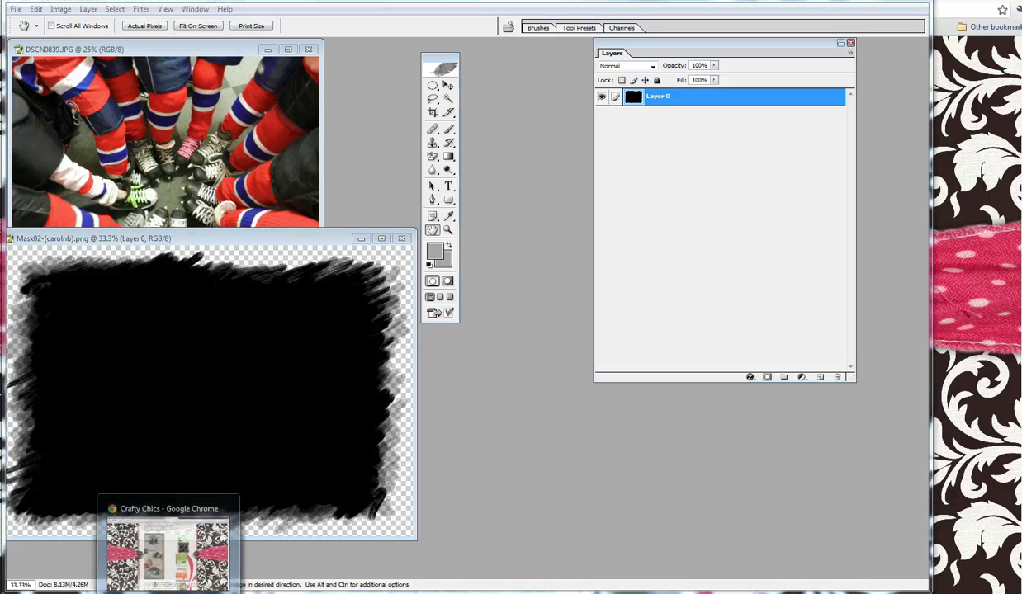
# Step: Return to Chrome and scroll through the How to Use Photo Masks blog post
pyautogui.click(178, 526)
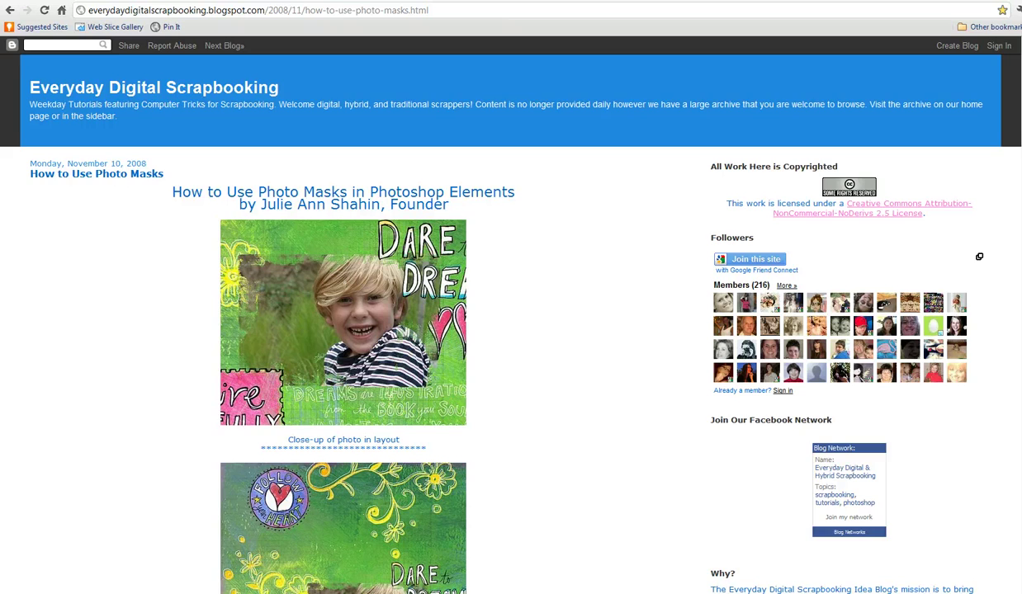
pyautogui.scroll(-5, 512, 330)
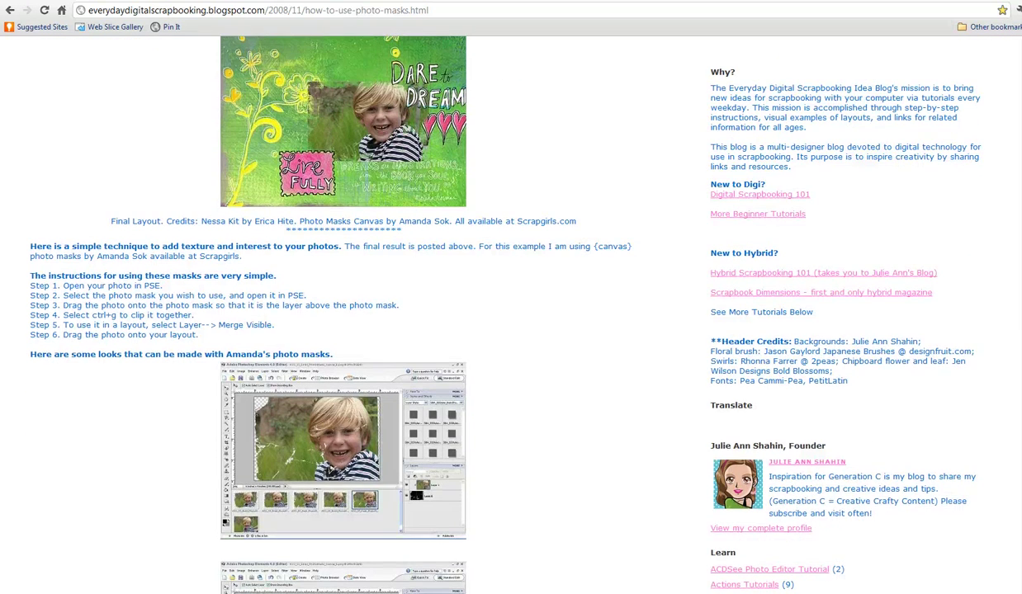
pyautogui.scroll(-2, 512, 330)
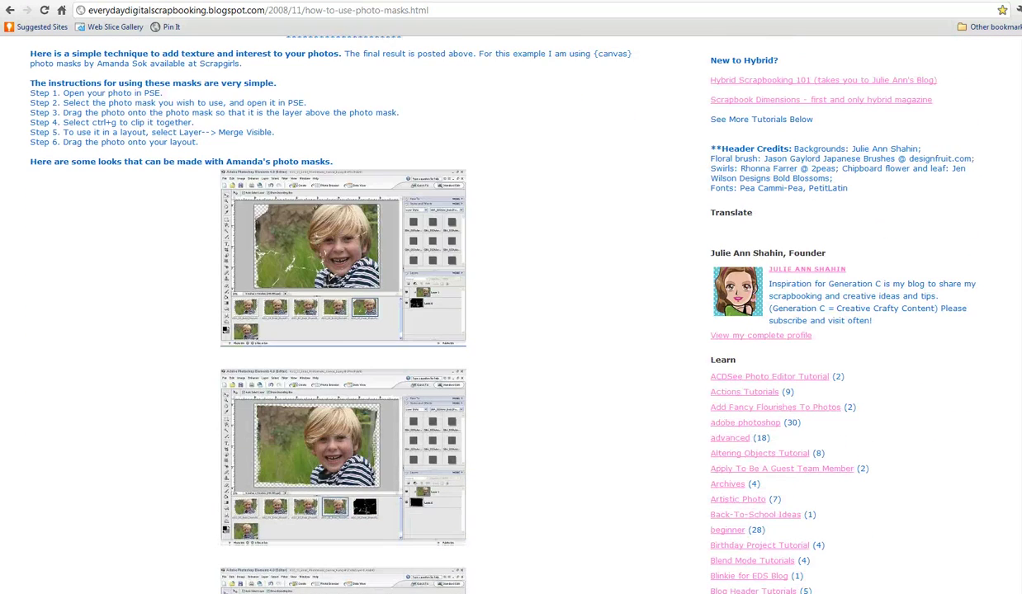
pyautogui.scroll(-5, 512, 330)
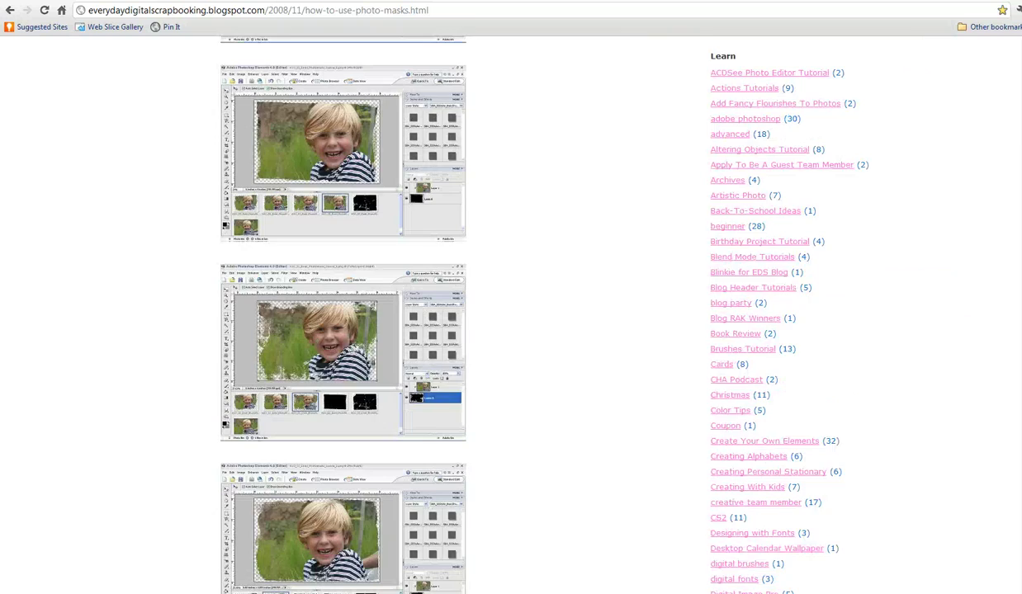
pyautogui.scroll(15, 512, 330)
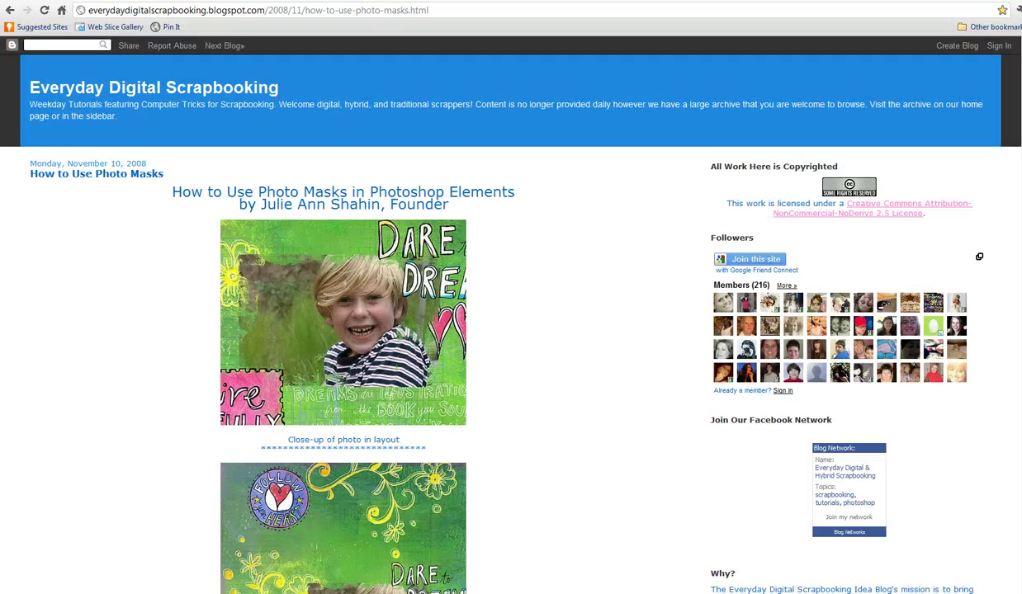
pyautogui.scroll(-4, 512, 330)
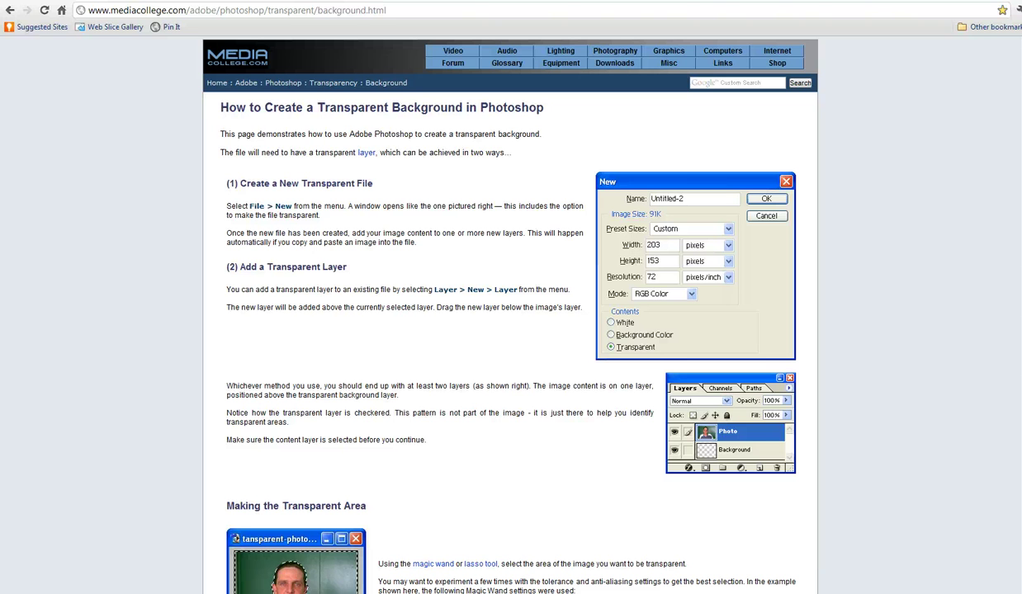
# Step: Scroll through the mediacollege transparent-background tutorial page
pyautogui.scroll(-1, 512, 330)
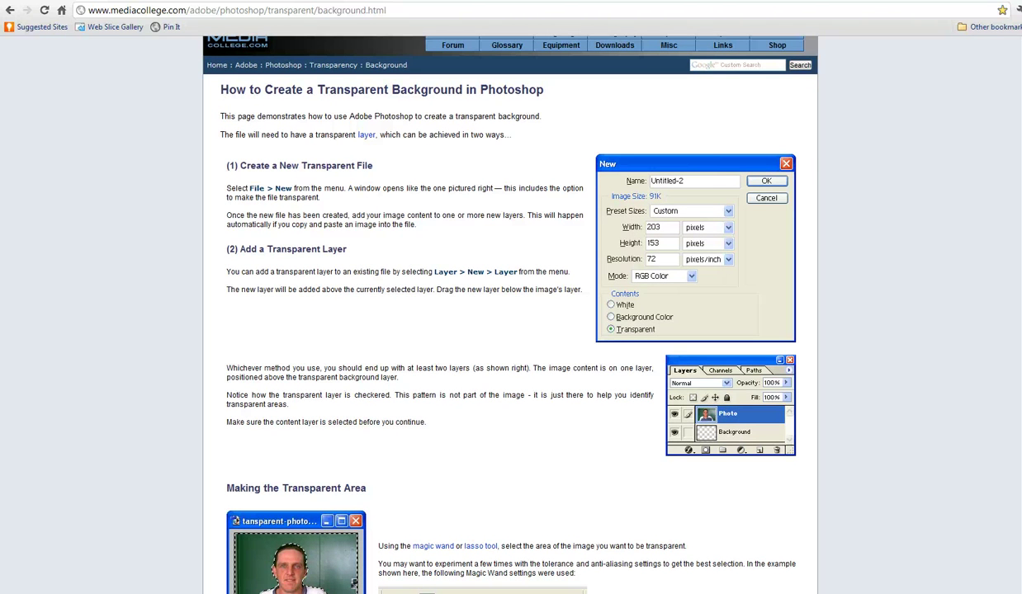
pyautogui.scroll(-5, 510, 314)
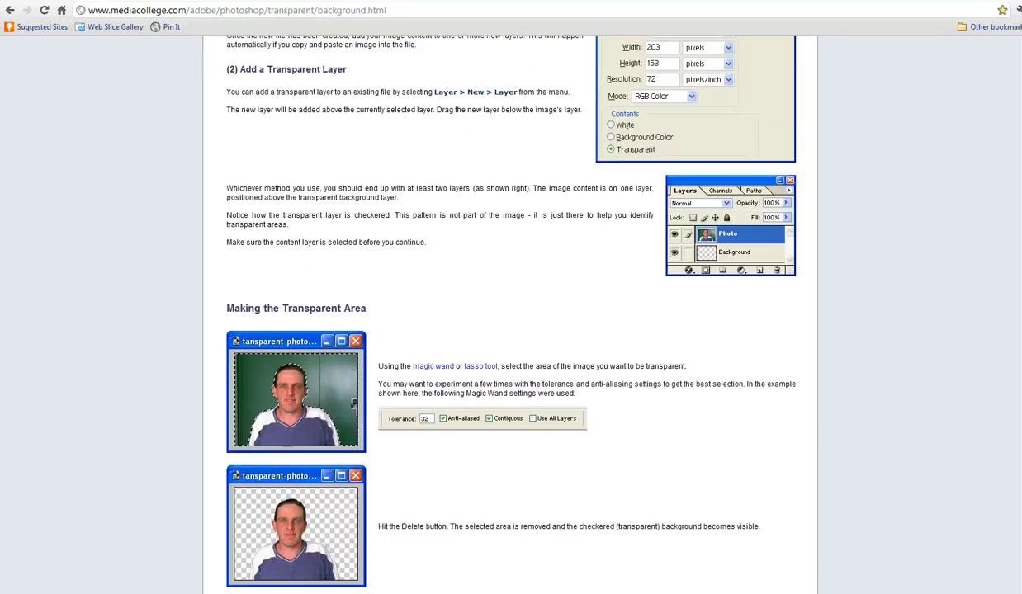
pyautogui.scroll(5, 510, 314)
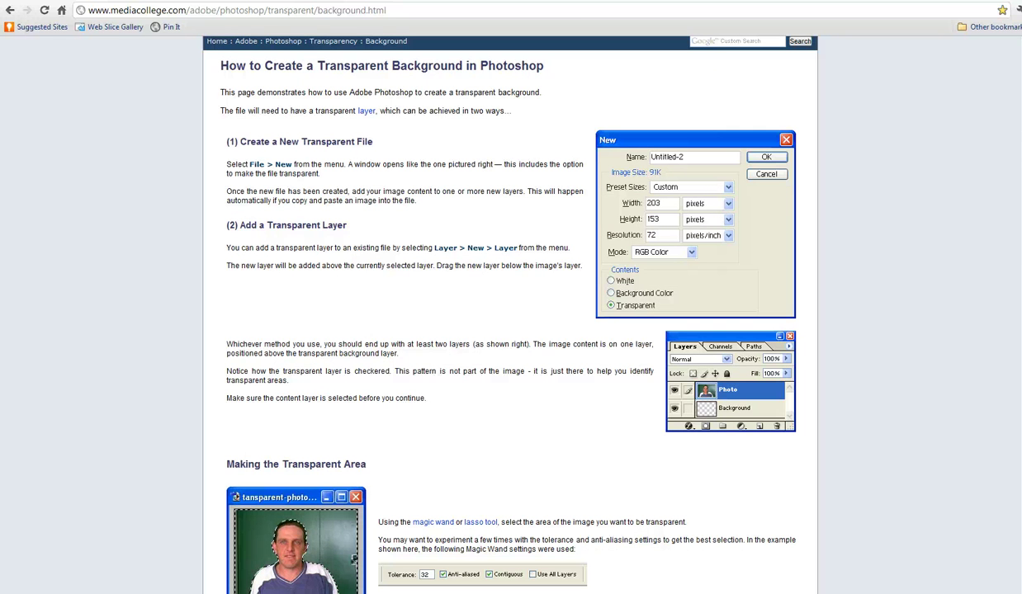
# Step: Bring Photoshop back with the skates photo DSCN0839.JPG and the Mask02 document
pyautogui.click(452, 1)
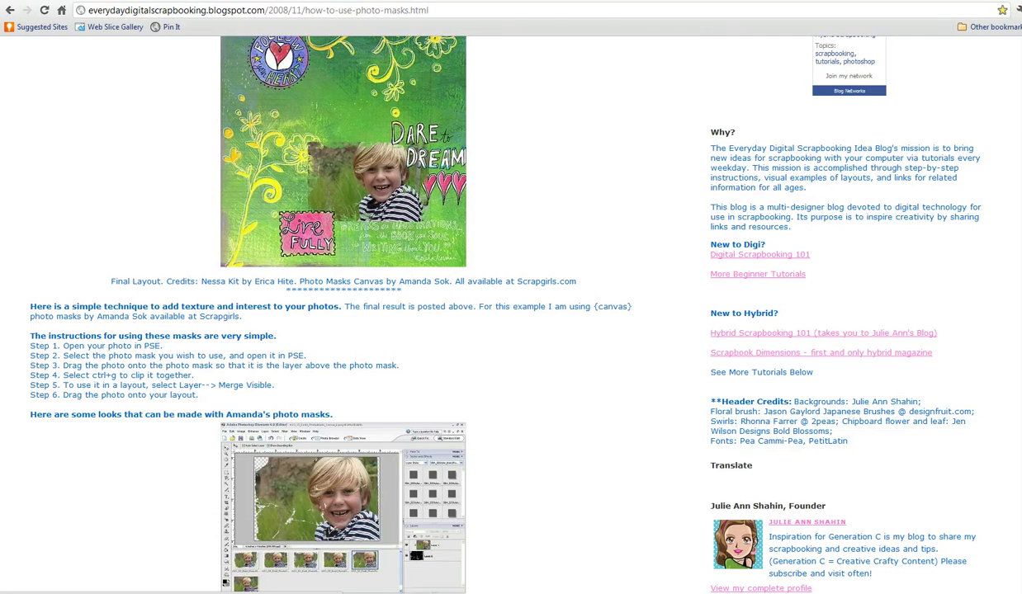
pyautogui.moveTo(320, 593)
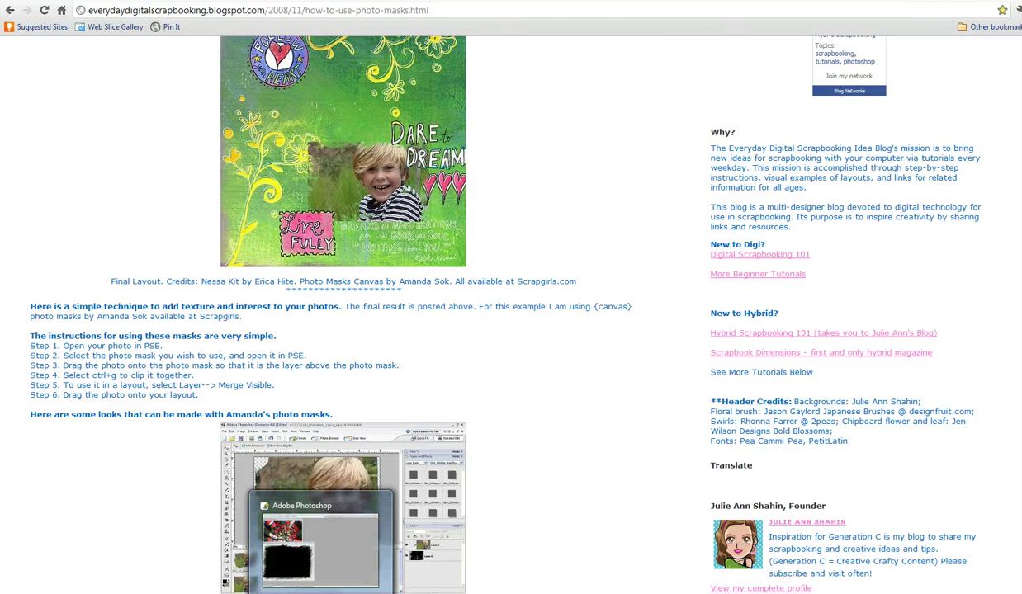
pyautogui.click(321, 593)
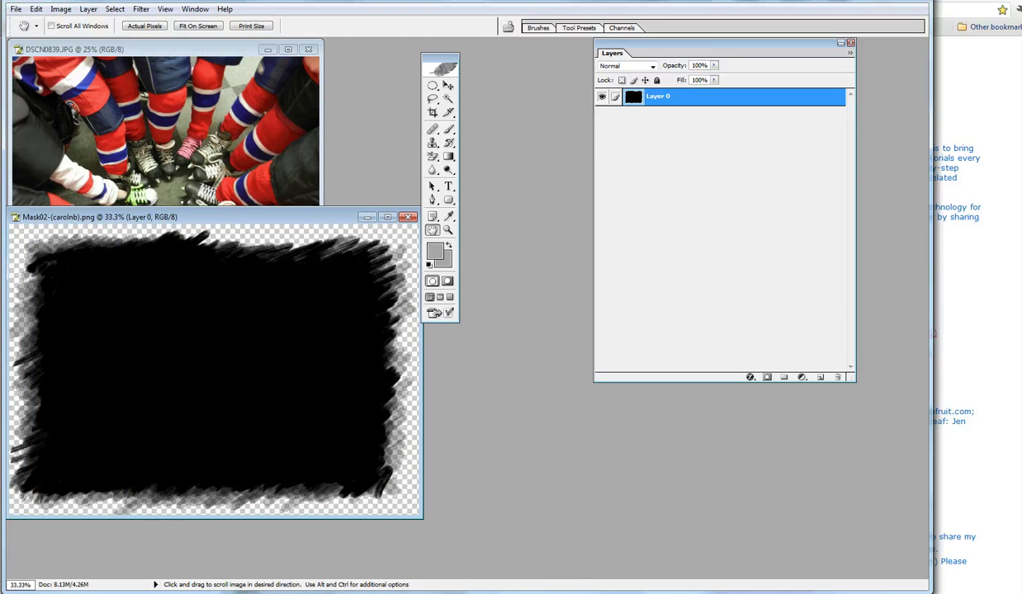
# Step: Drag the skates photo into Mask02 as Layer 1 above the mask, redoing it after an undo
pyautogui.hotkey('alt', 'Tab')
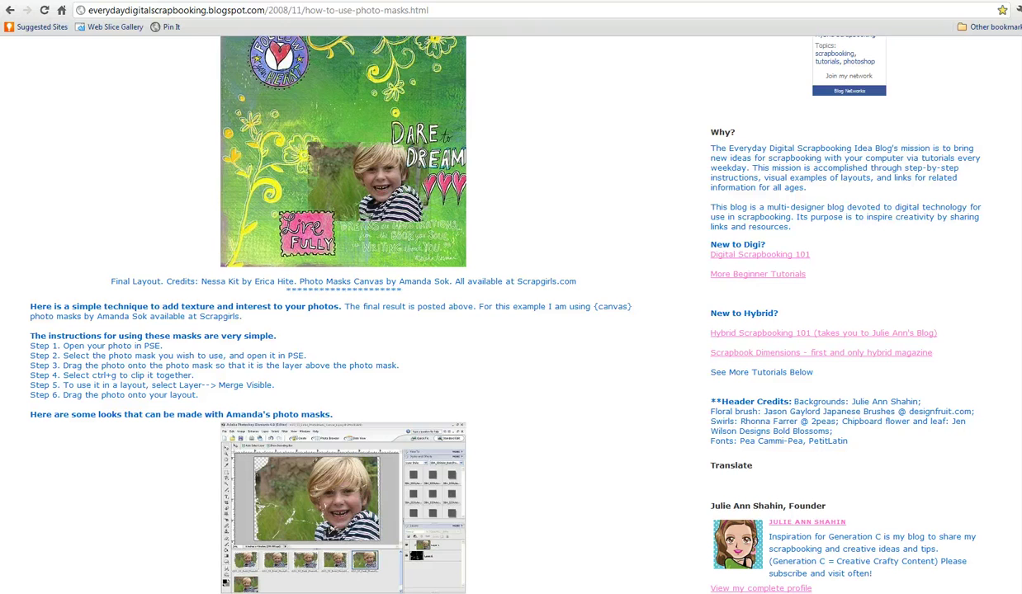
pyautogui.hotkey('alt', 'Tab')
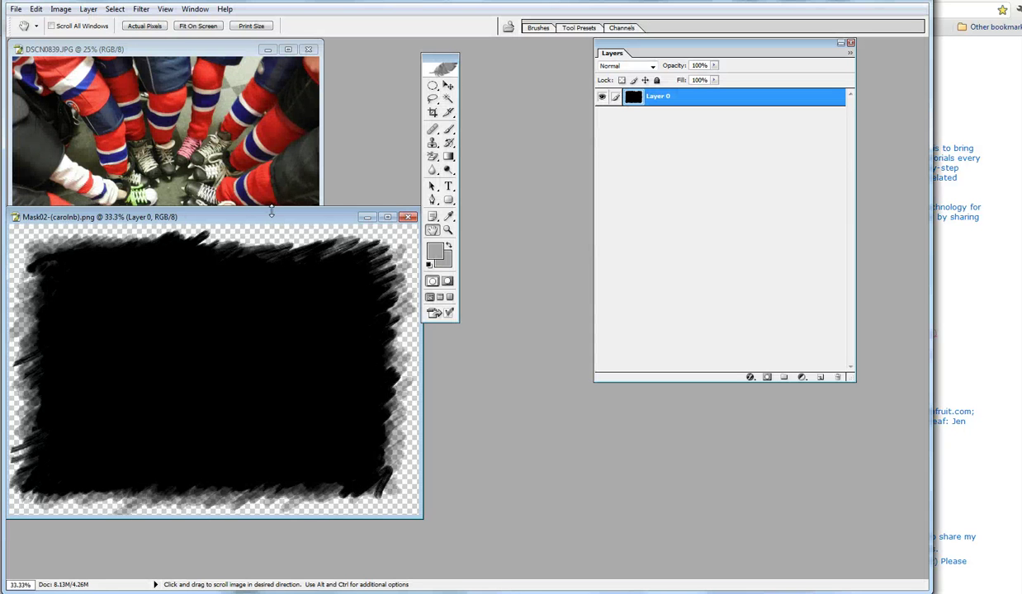
pyautogui.click(244, 159)
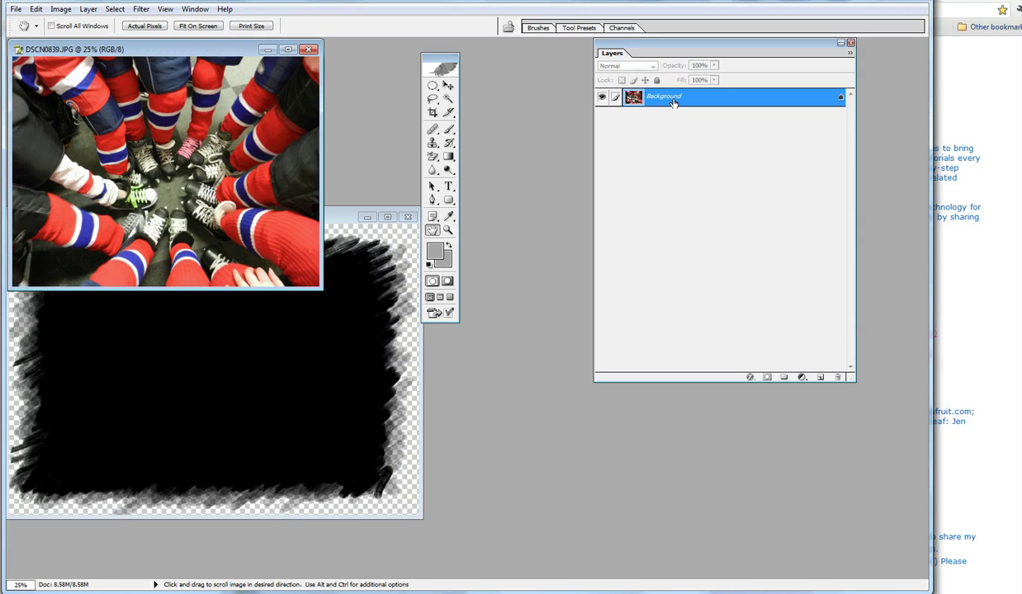
pyautogui.moveTo(673, 99); pyautogui.dragTo(232, 385)
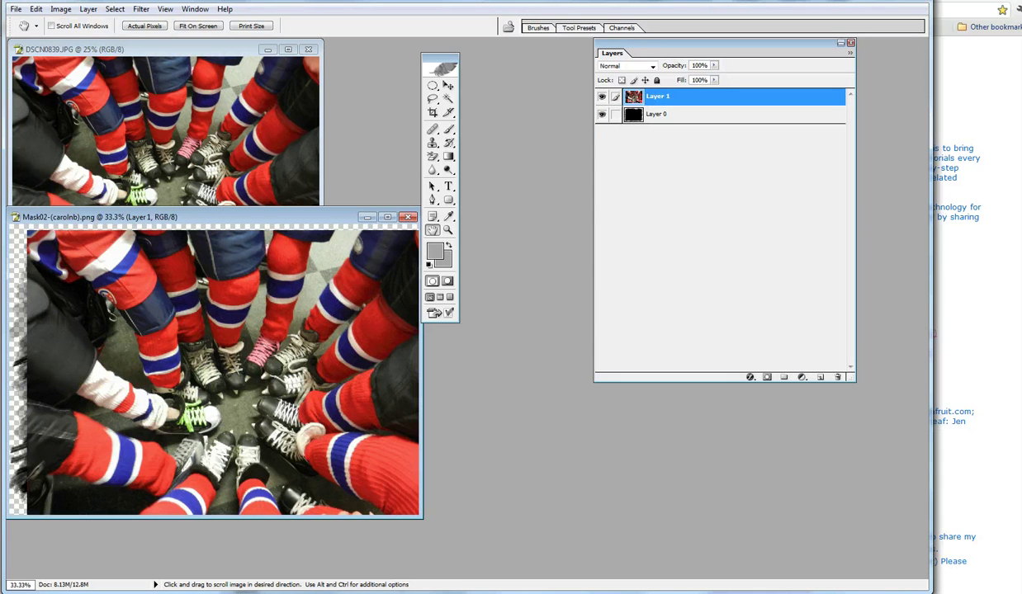
pyautogui.click(58, 10)
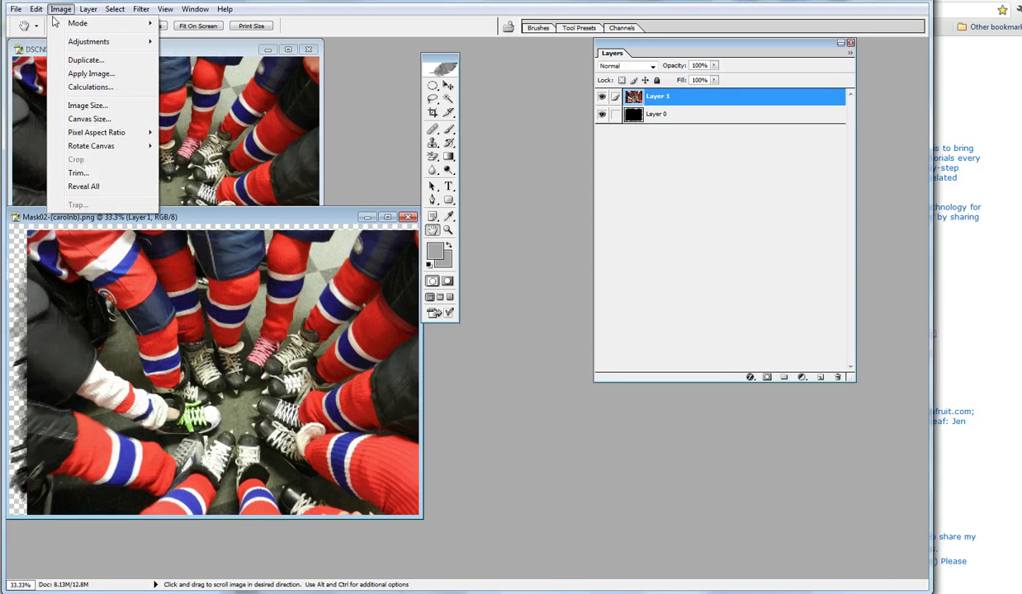
pyautogui.click(51, 24)
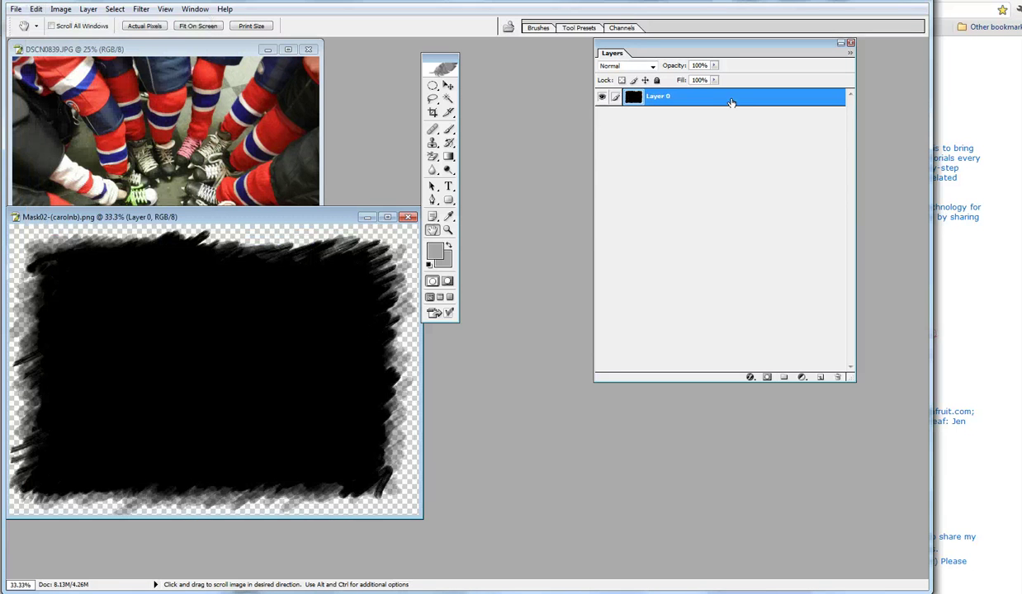
pyautogui.click(204, 124)
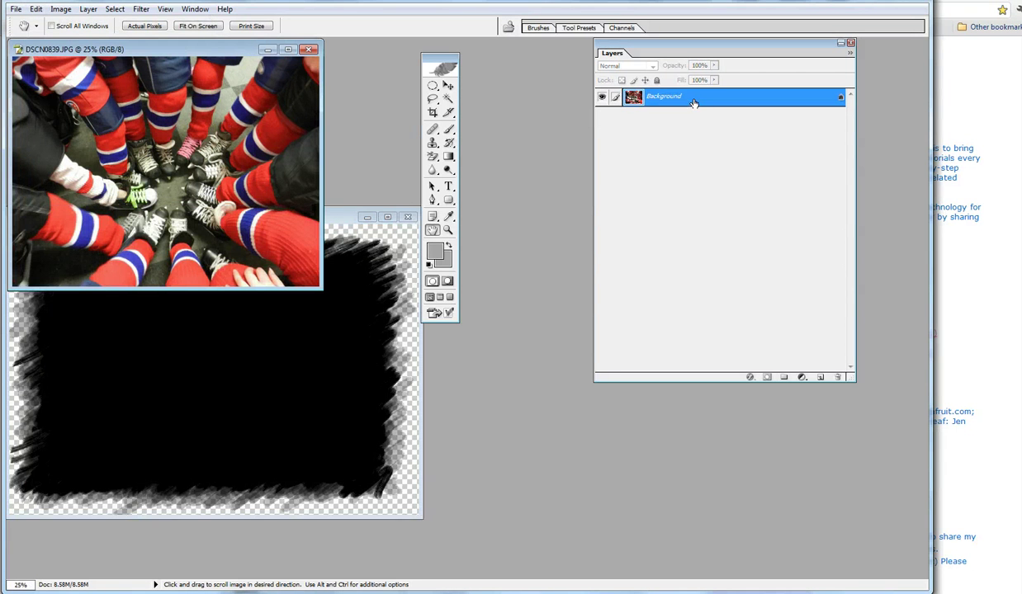
pyautogui.moveTo(692, 99); pyautogui.dragTo(203, 356)
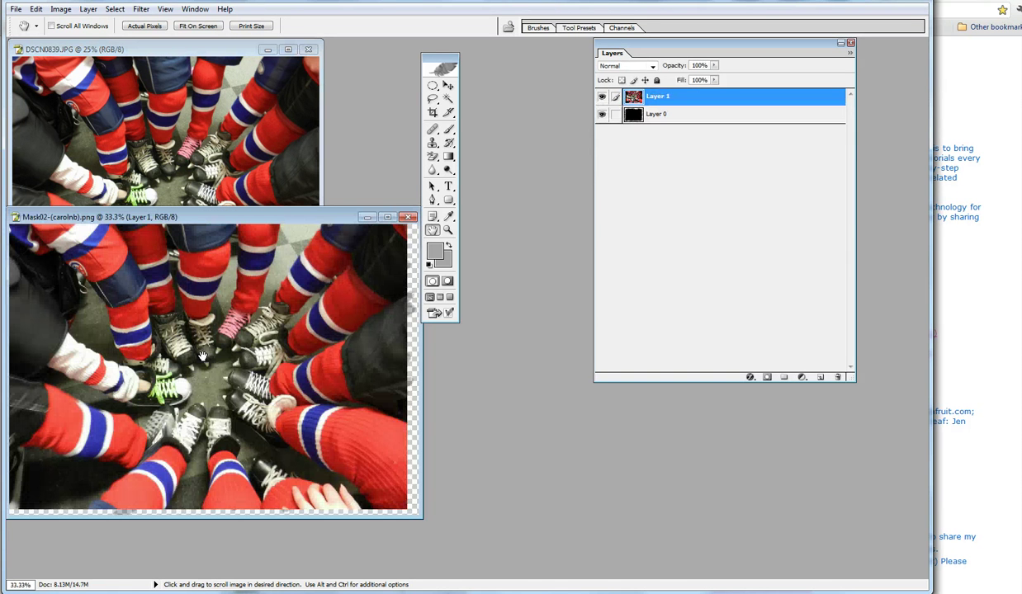
# Step: Check the tutorial steps, then clip the skates photo to the black mask with Ctrl+G
pyautogui.hotkey('alt', 'Tab')
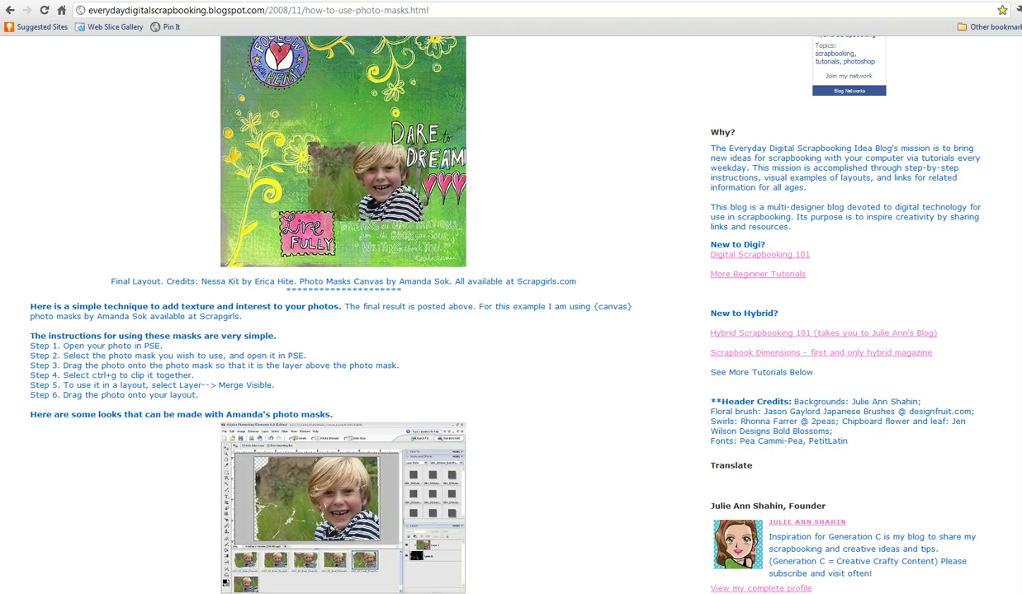
pyautogui.hotkey('alt', 'Tab')
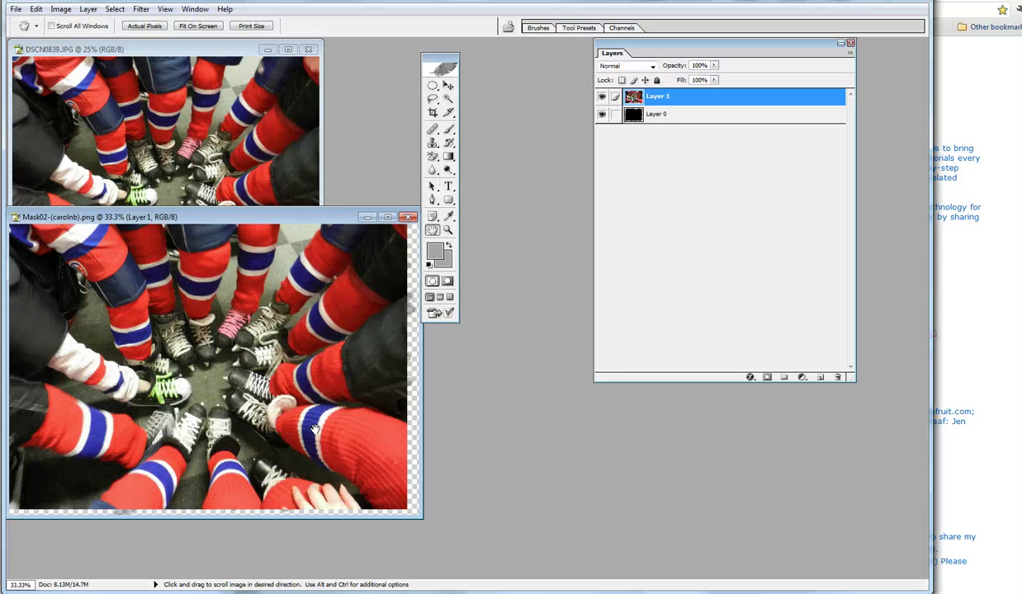
pyautogui.hotkey('ctrl', 'g')
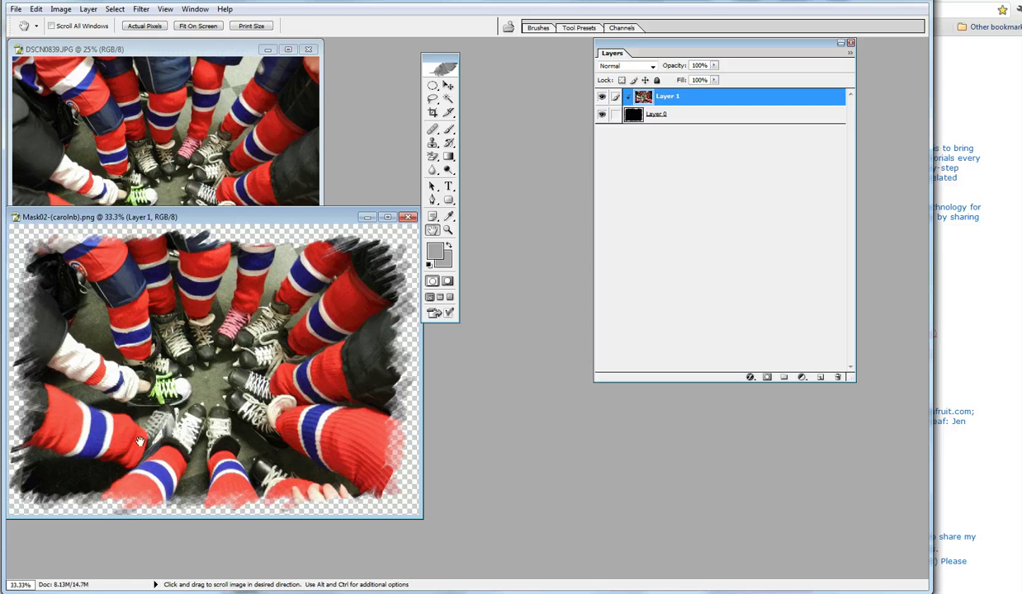
pyautogui.hotkey('alt', 'Tab')
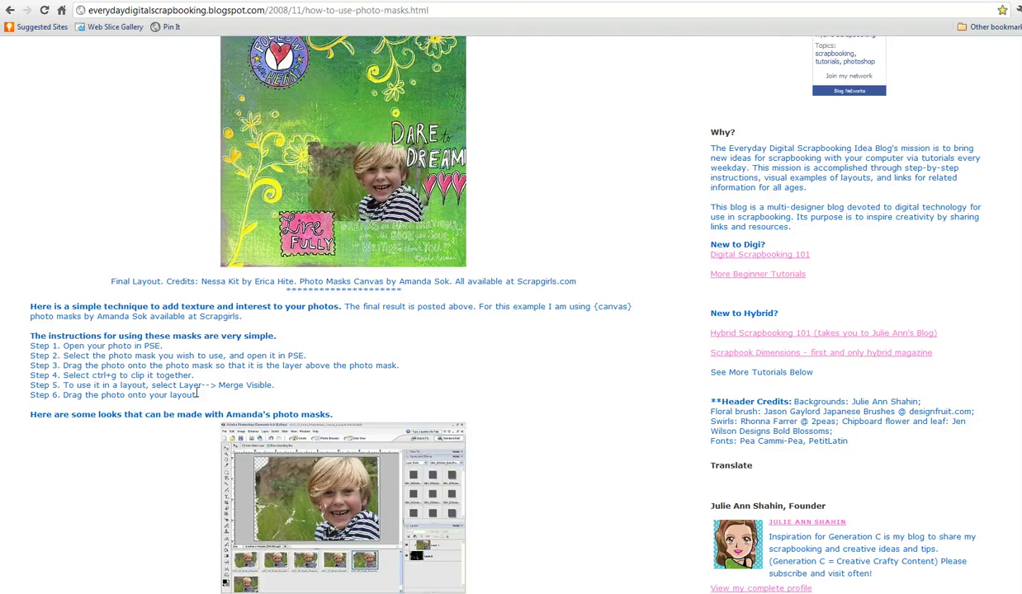
pyautogui.hotkey('alt', 'Tab')
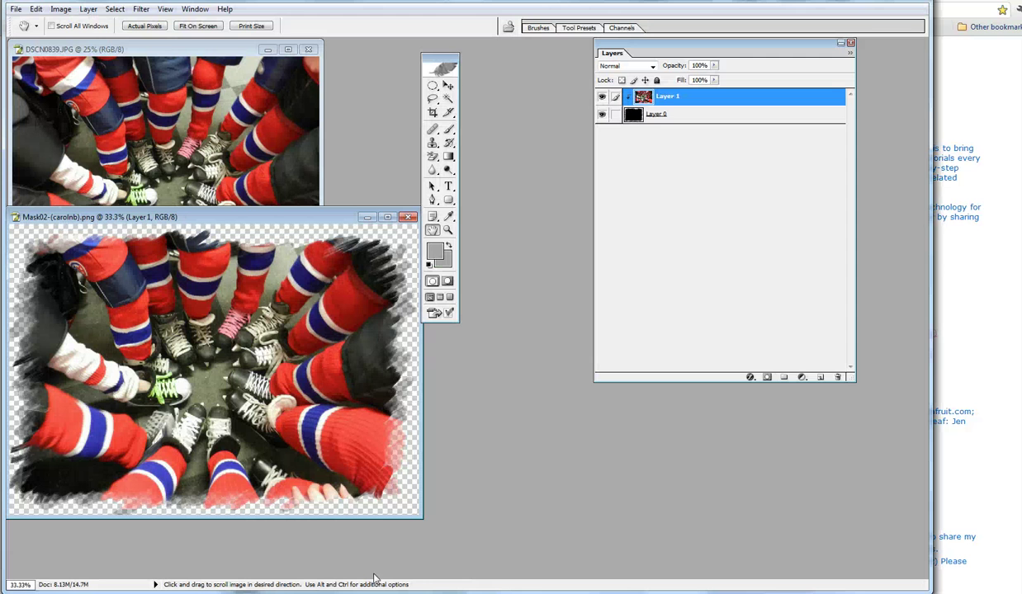
pyautogui.click(89, 9)
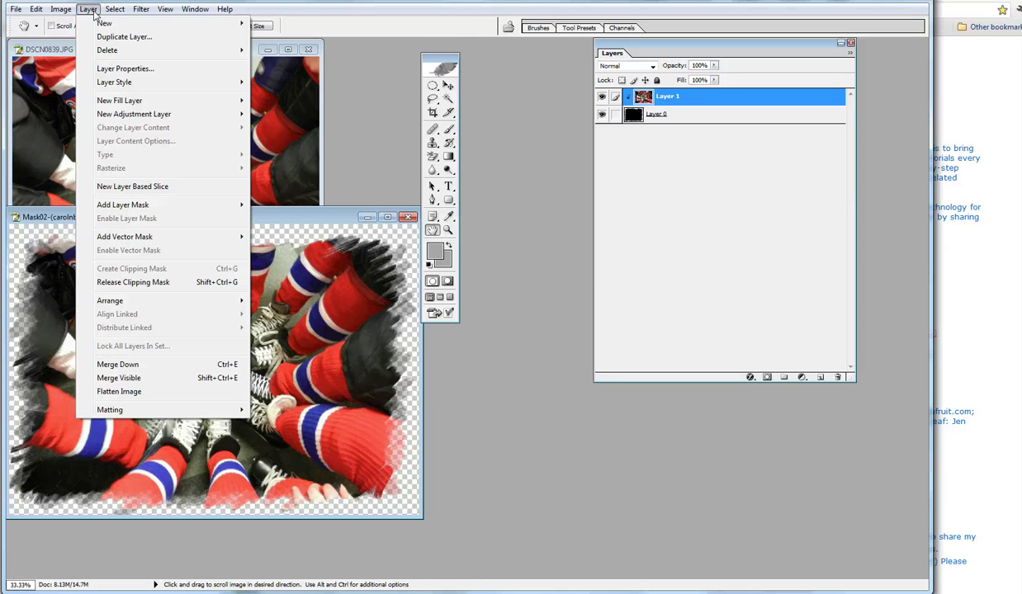
# Step: Merge Visible to combine photo and mask, then return to the Chrome tutorial
pyautogui.click(120, 379)
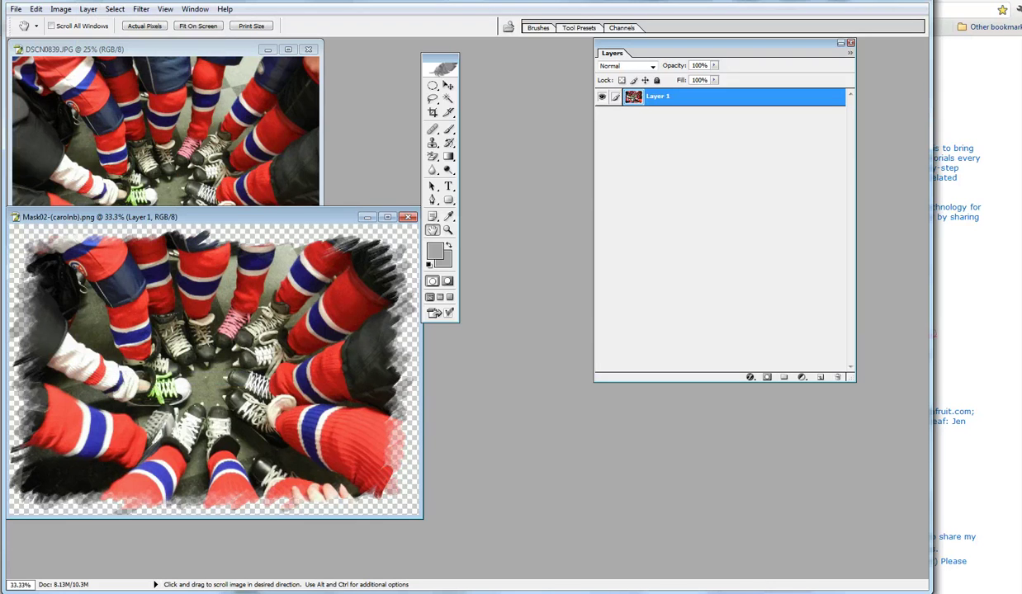
pyautogui.hotkey('alt', 'Tab')
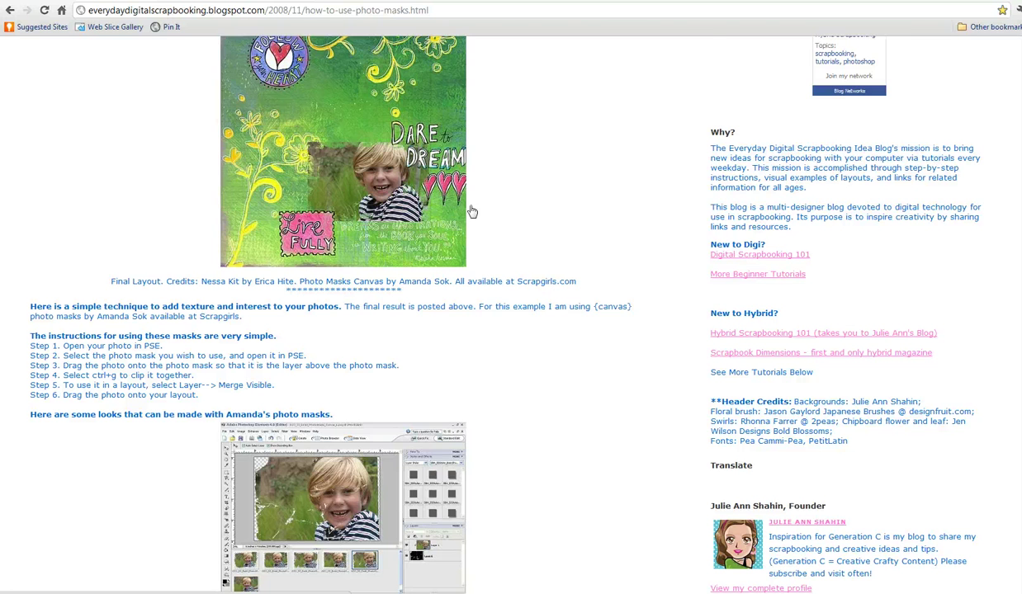
# Step: Read the mediacollege 'Making the Transparent Area' section, then return to the merged skates image
pyautogui.click(318, 0)
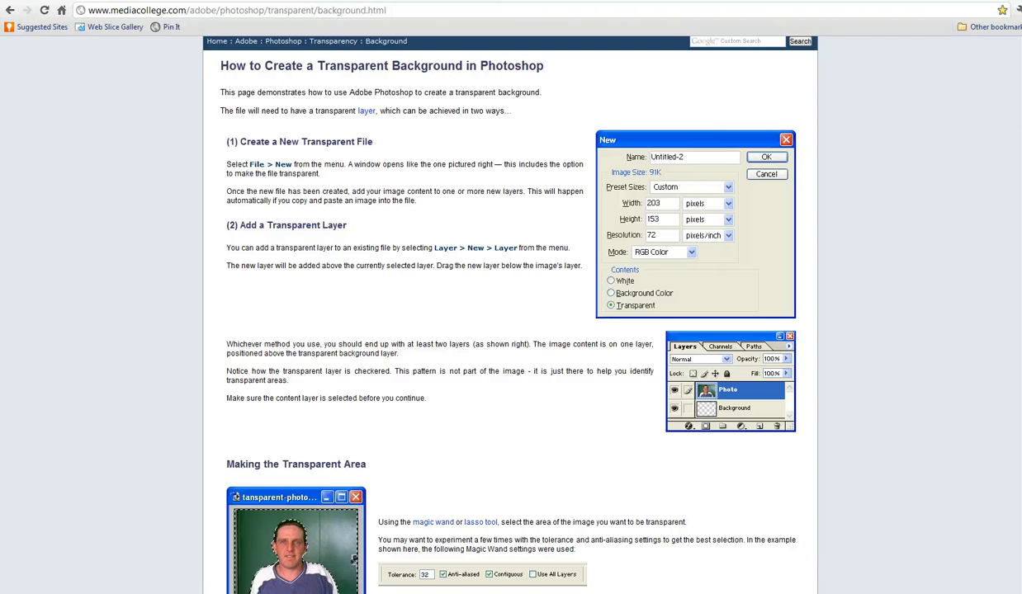
pyautogui.scroll(-3, 510, 314)
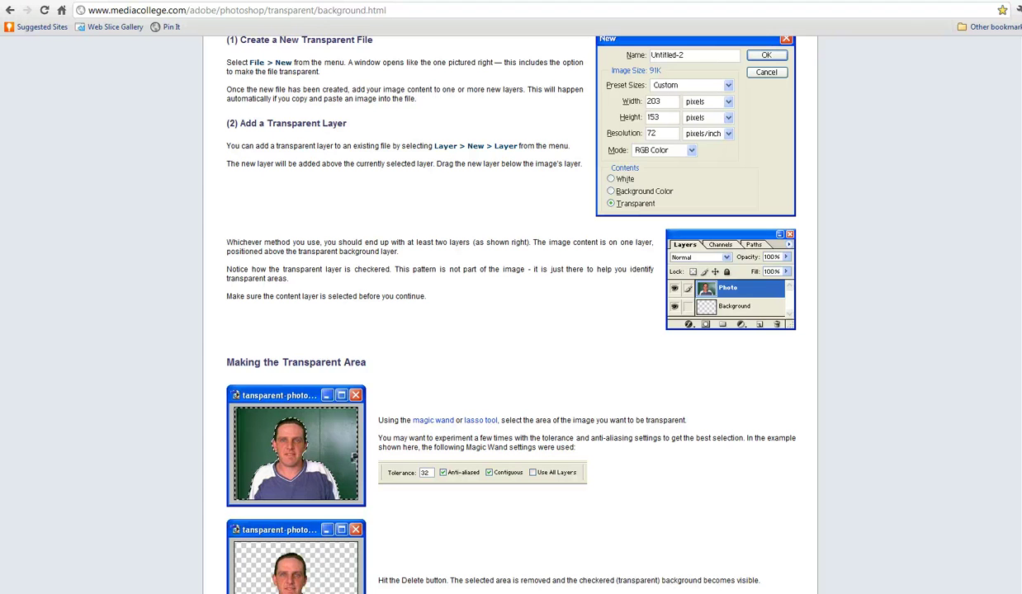
pyautogui.scroll(-5, 511, 313)
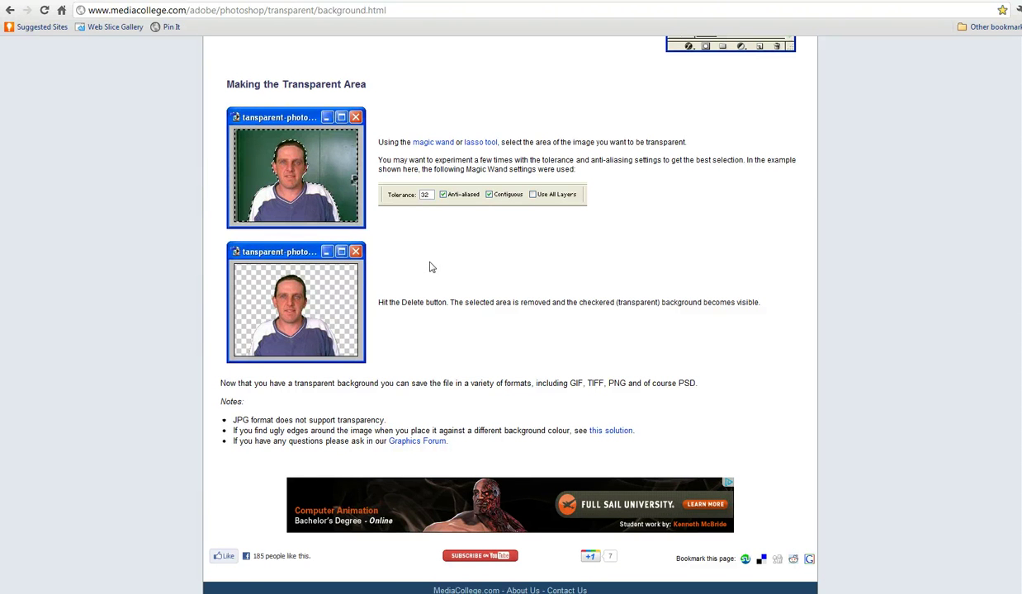
pyautogui.click(310, 528)
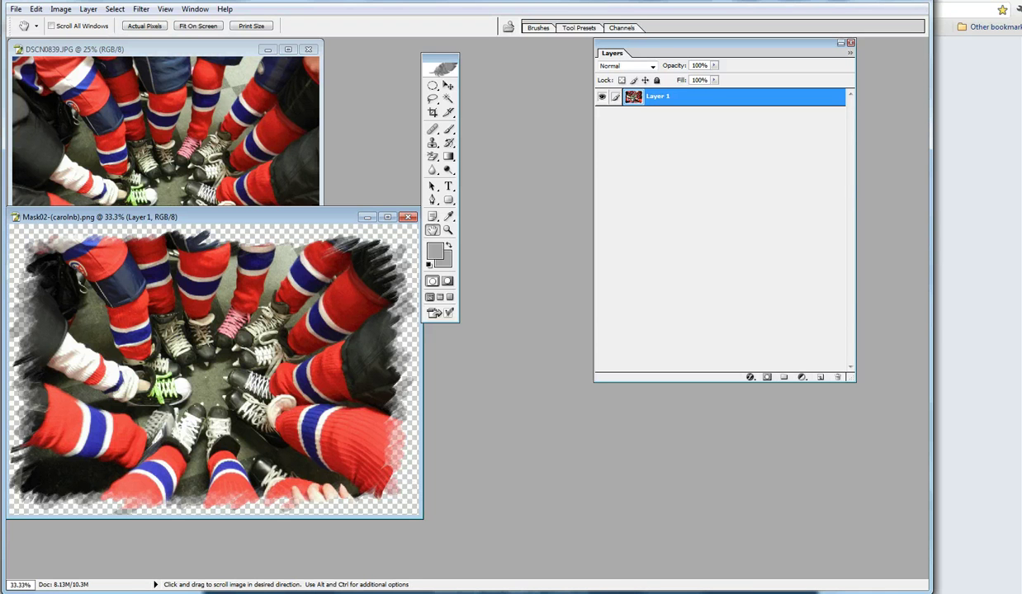
pyautogui.moveTo(168, 591)
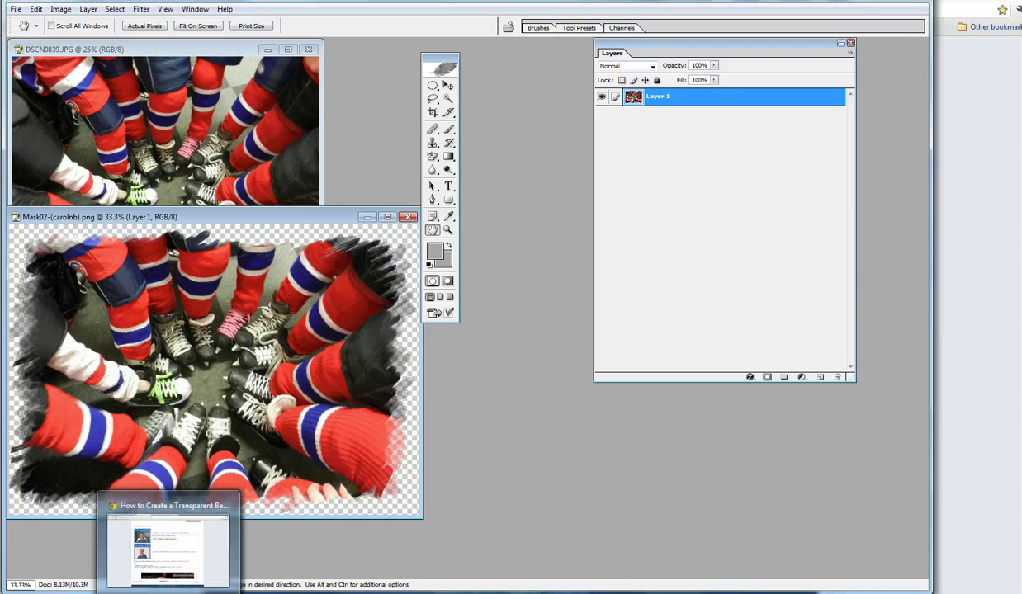
pyautogui.click(168, 547)
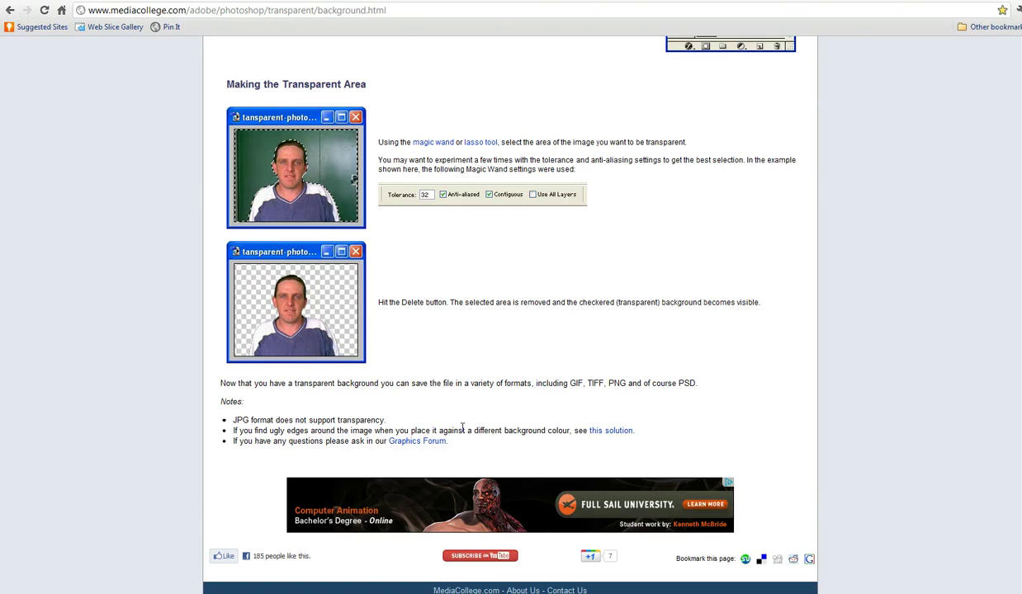
pyautogui.hotkey('alt', 'Tab')
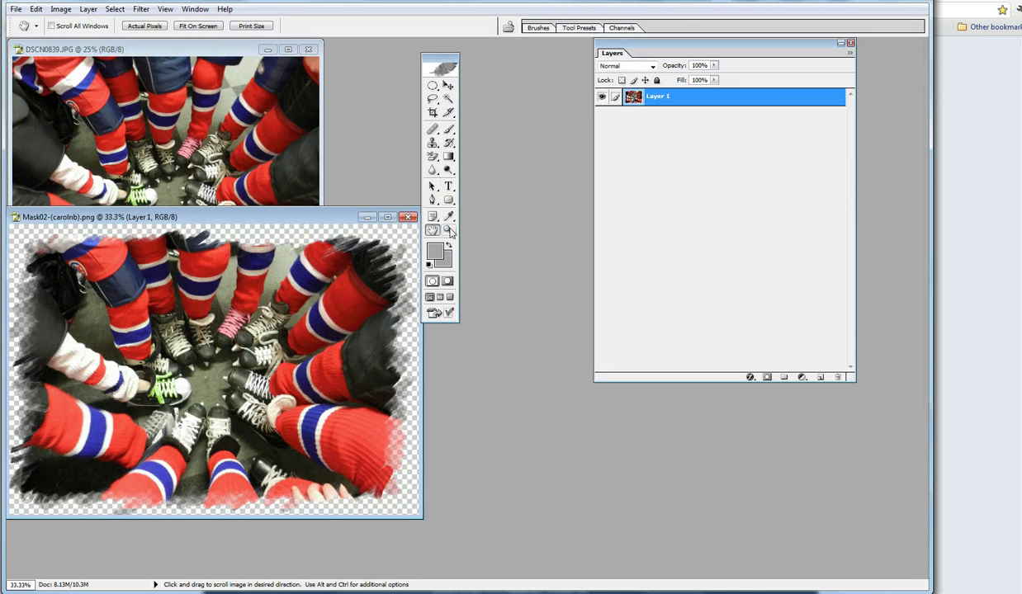
# Step: Magic-wand select the transparent corners, Shift-adding the rest of the ragged border
pyautogui.click(449, 99)
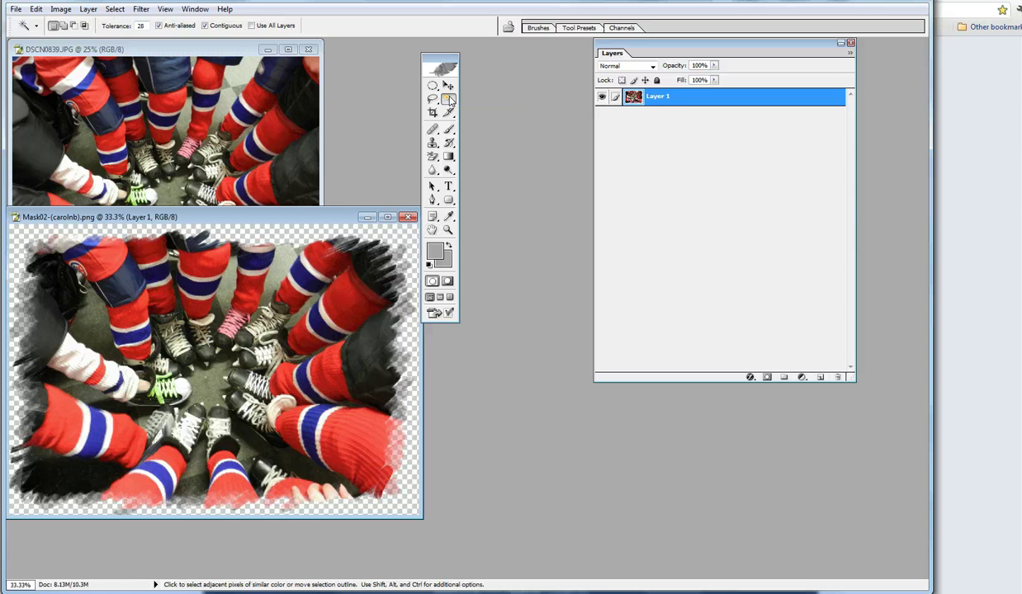
pyautogui.click(21, 233)
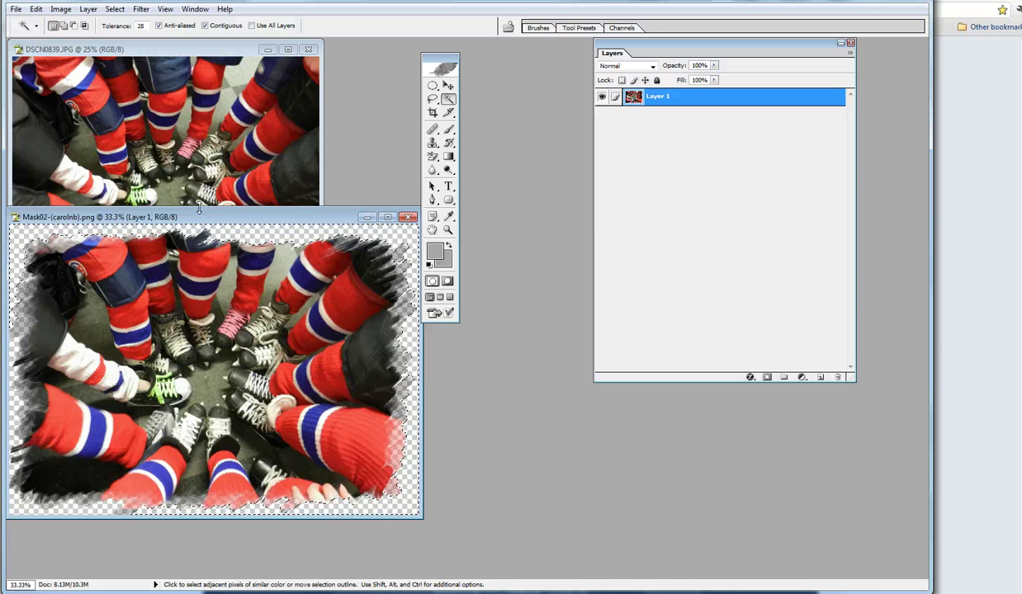
pyautogui.moveTo(216, 220); pyautogui.dragTo(264, 216)
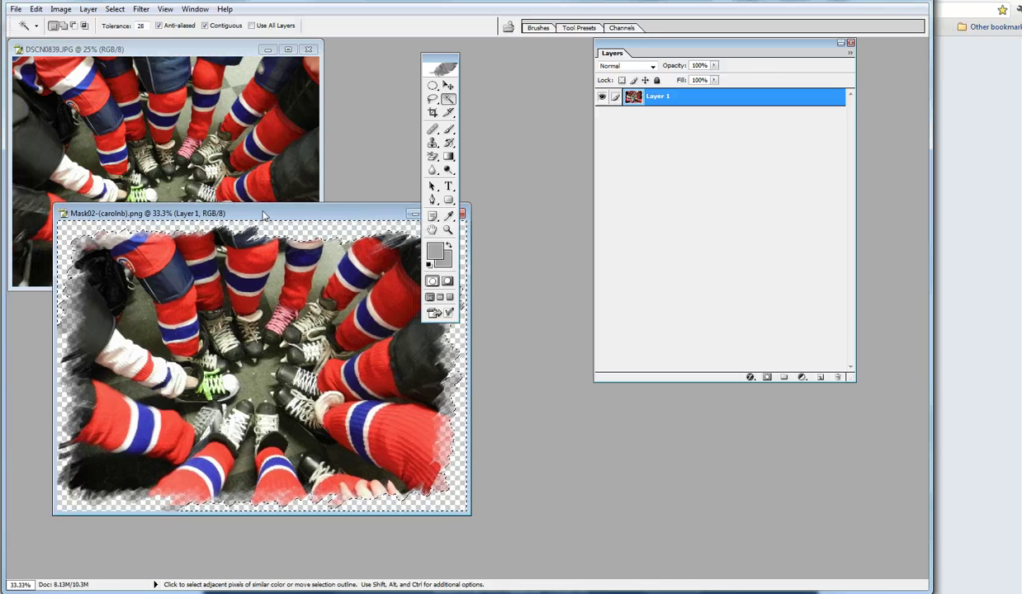
pyautogui.click(73, 506)
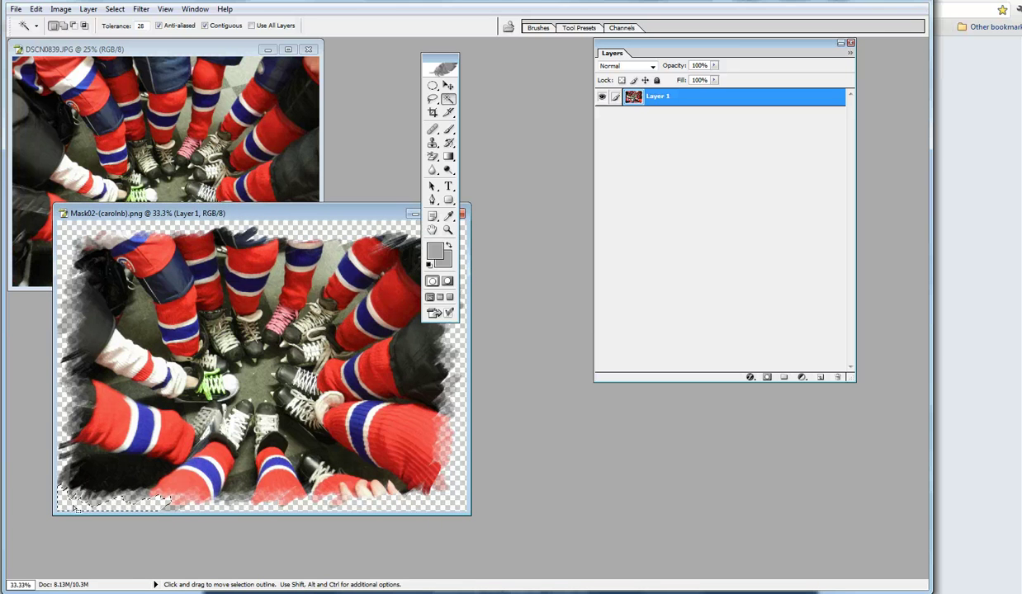
pyautogui.press('shift')
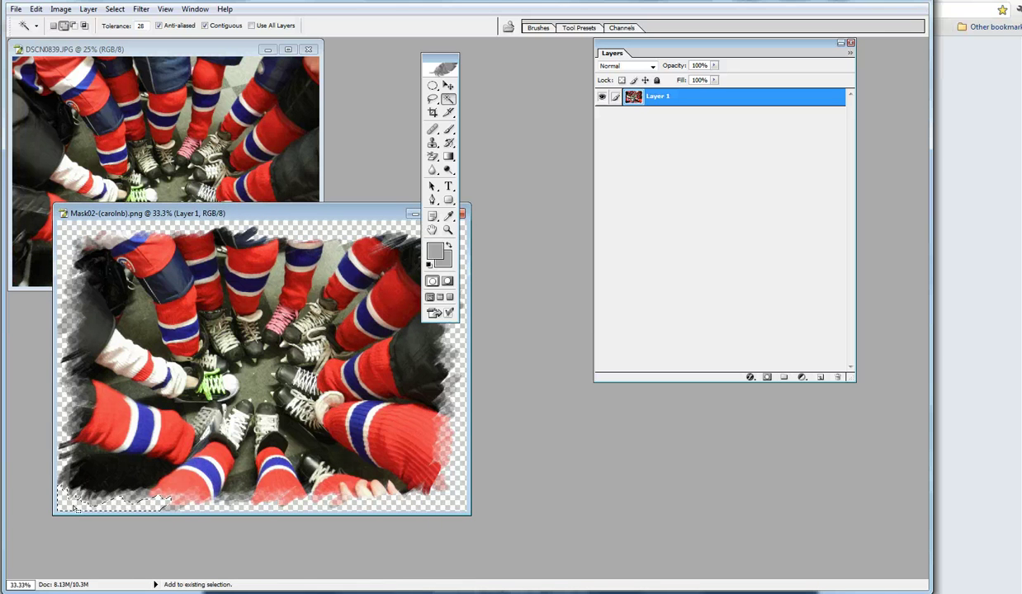
pyautogui.keyDown('shift'); pyautogui.click(456, 493); pyautogui.keyUp('shift')
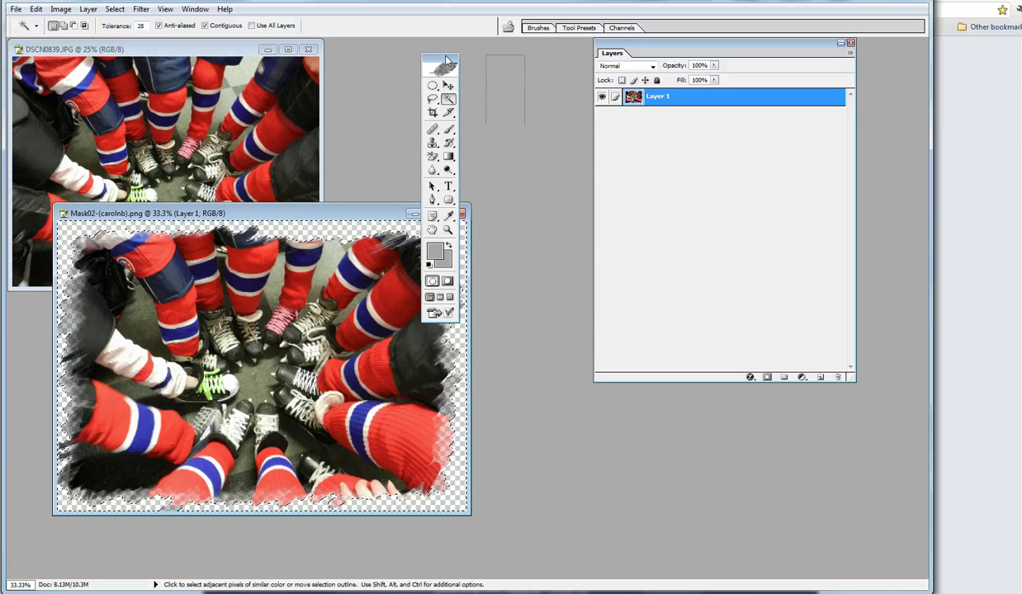
pyautogui.moveTo(446, 60); pyautogui.dragTo(537, 60)
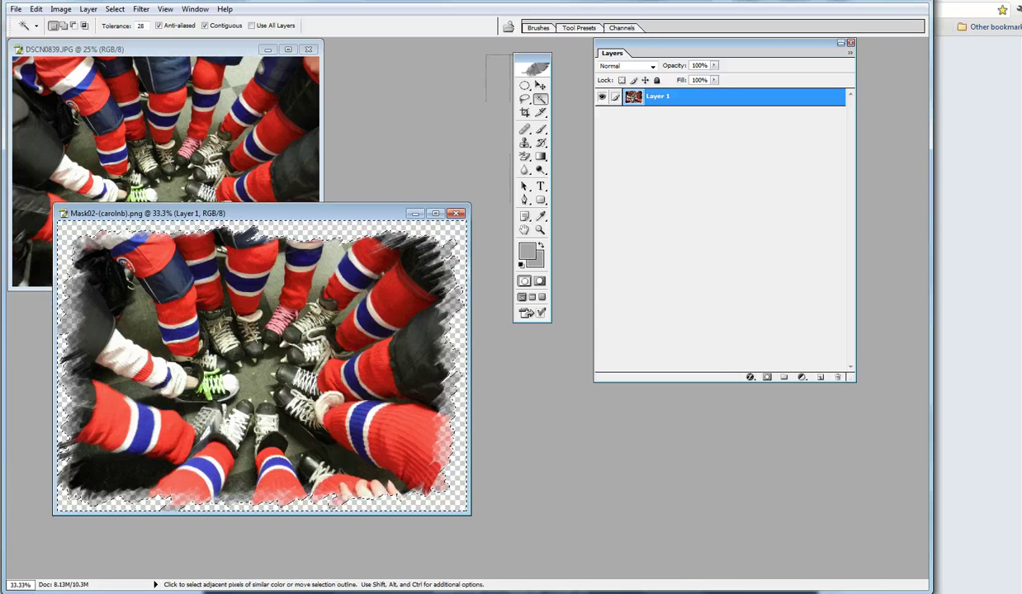
pyautogui.moveTo(167, 591)
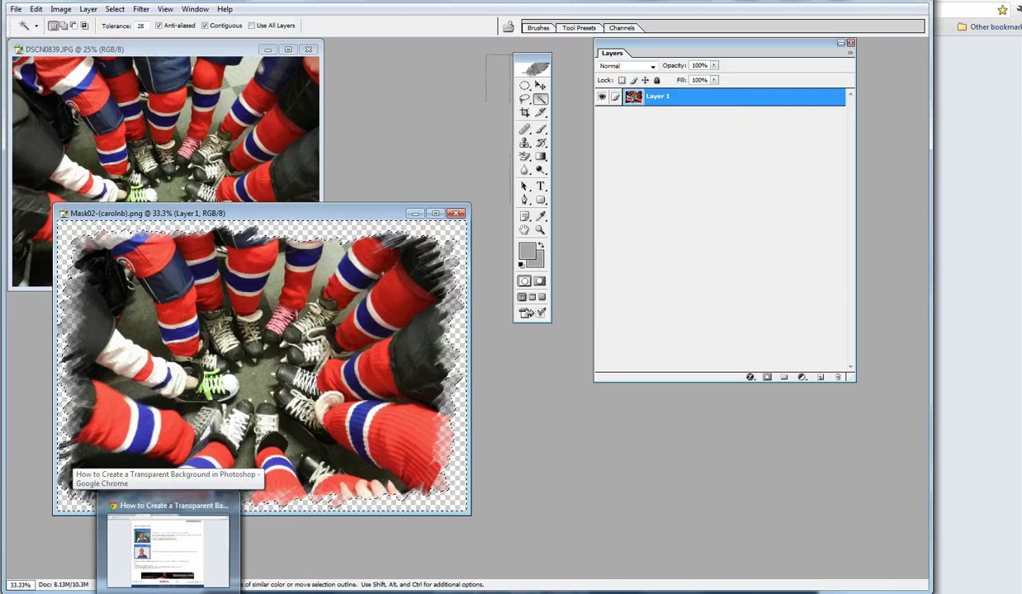
pyautogui.click(167, 545)
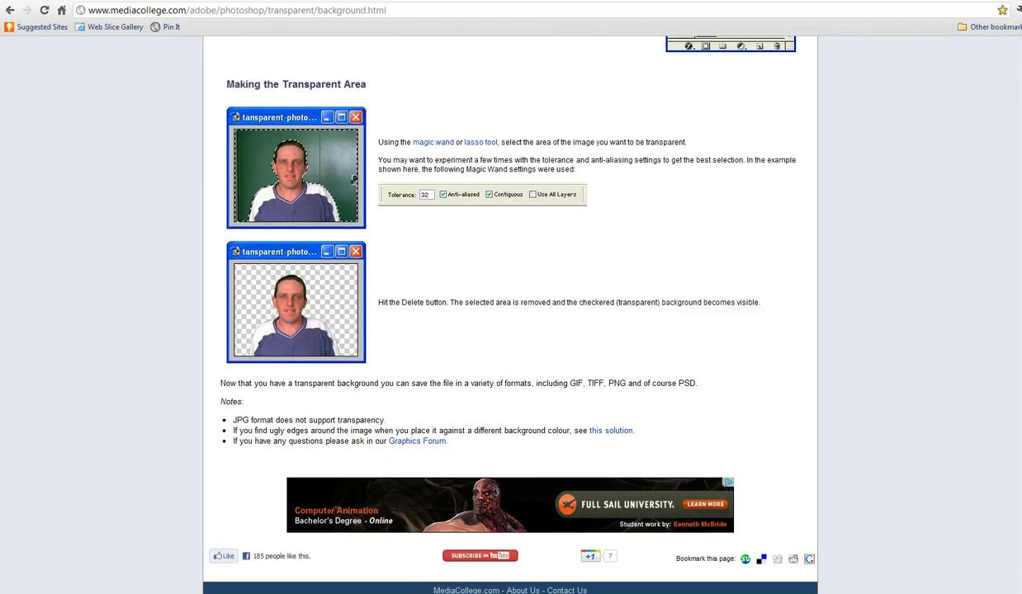
pyautogui.hotkey('alt', 'Tab')
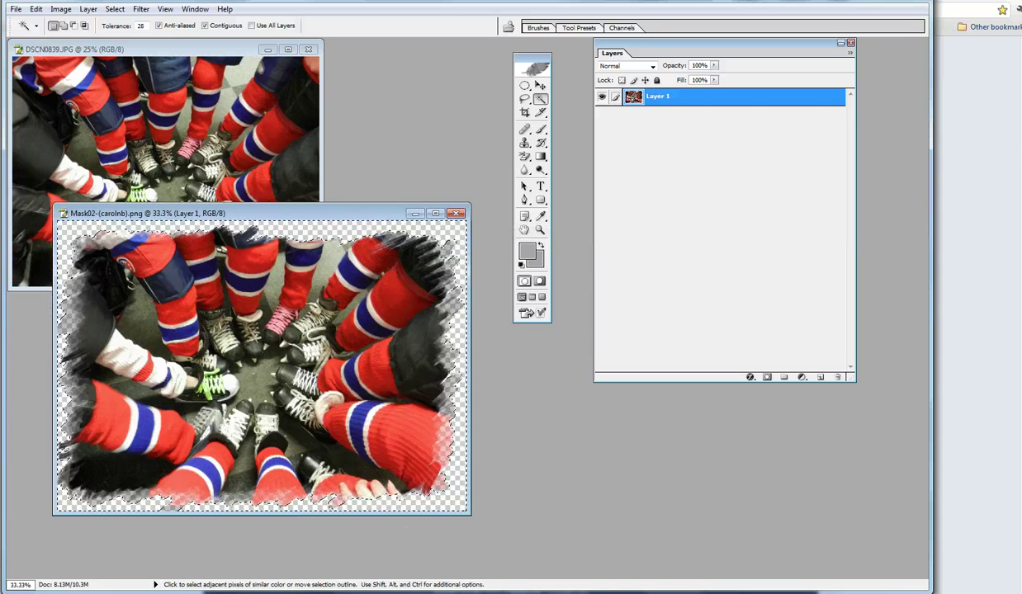
pyautogui.hotkey('alt', 'Tab')
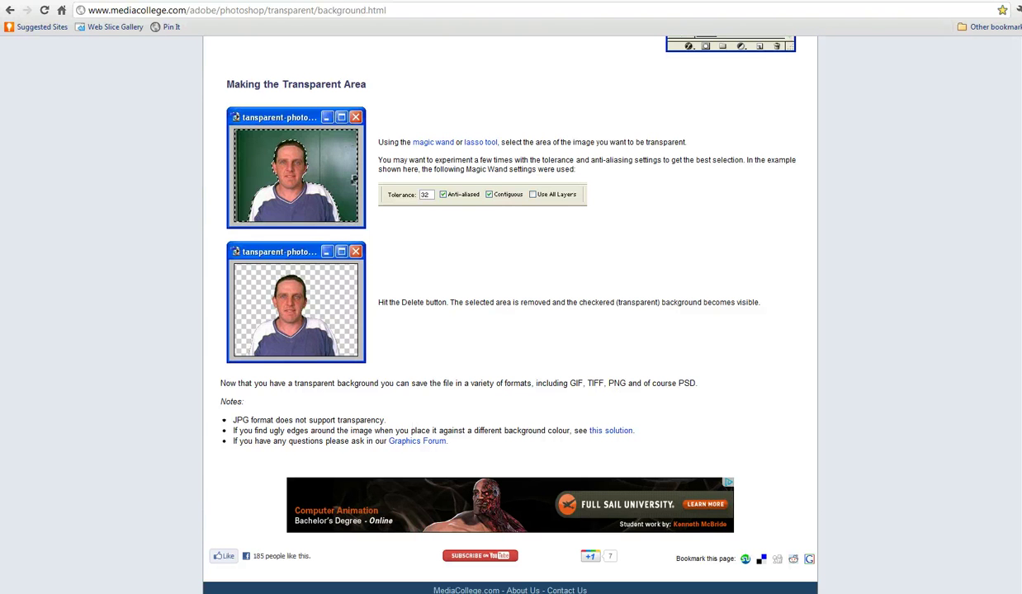
pyautogui.hotkey('alt', 'Tab')
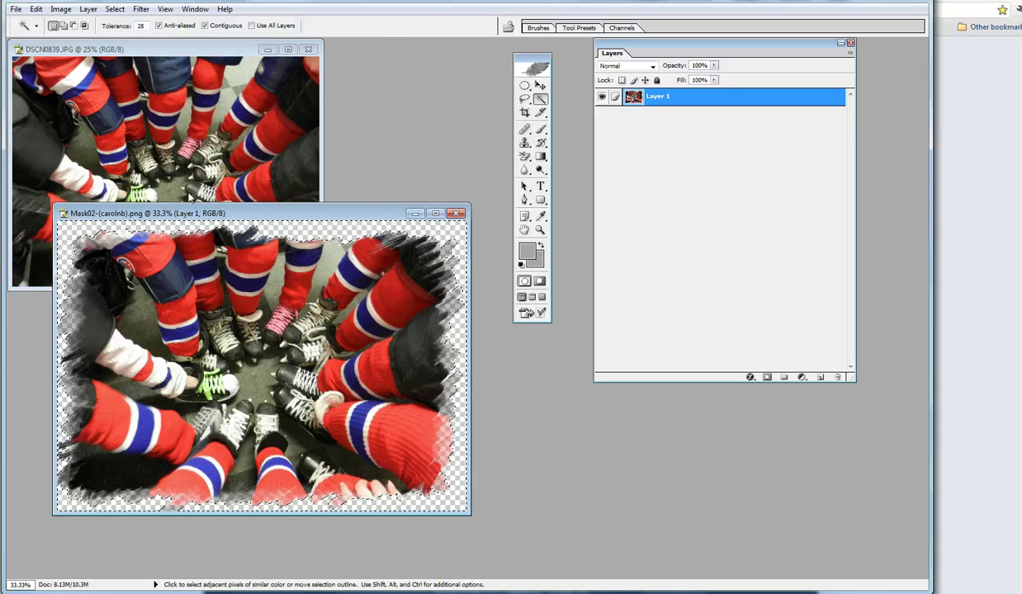
pyautogui.click(17, 10)
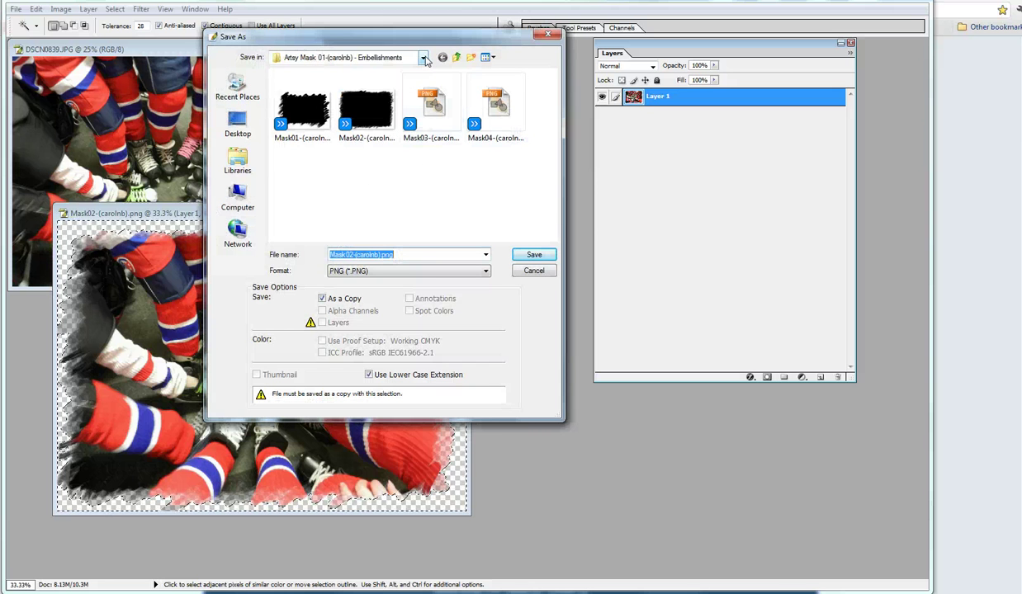
# Step: Point the Save As destination to the Hockey2011_2012 folder, keeping PNG format
pyautogui.click(423, 58)
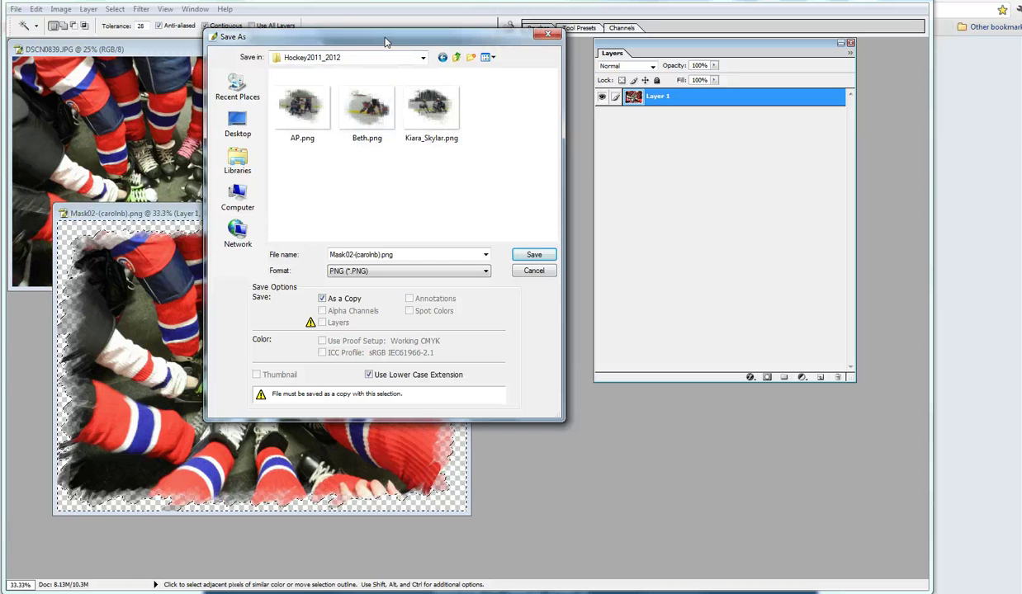
pyautogui.moveTo(385, 42); pyautogui.dragTo(582, 63)
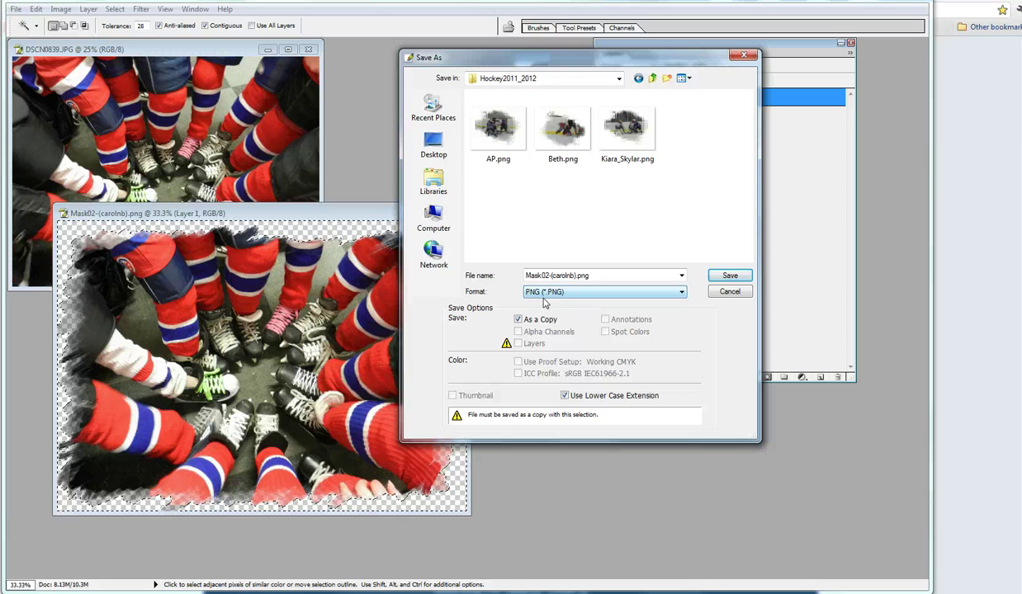
# Step: Rename the Mask02 file to HockeyCircle.png and save it as a PNG copy
pyautogui.click(556, 276)
pyautogui.doubleClick(558, 276)
pyautogui.click(569, 276)
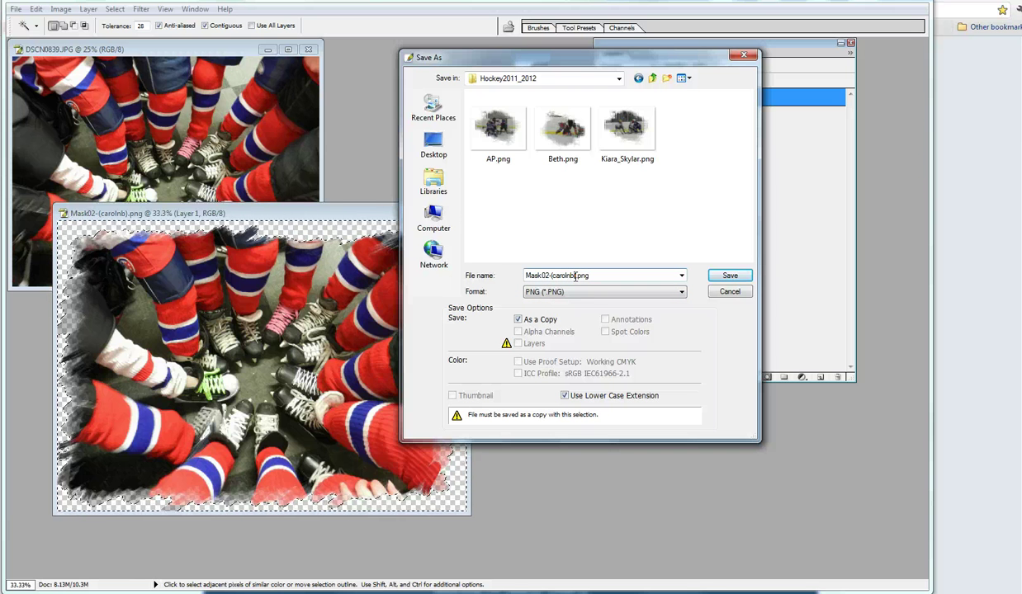
pyautogui.moveTo(576, 276); pyautogui.dragTo(513, 277)
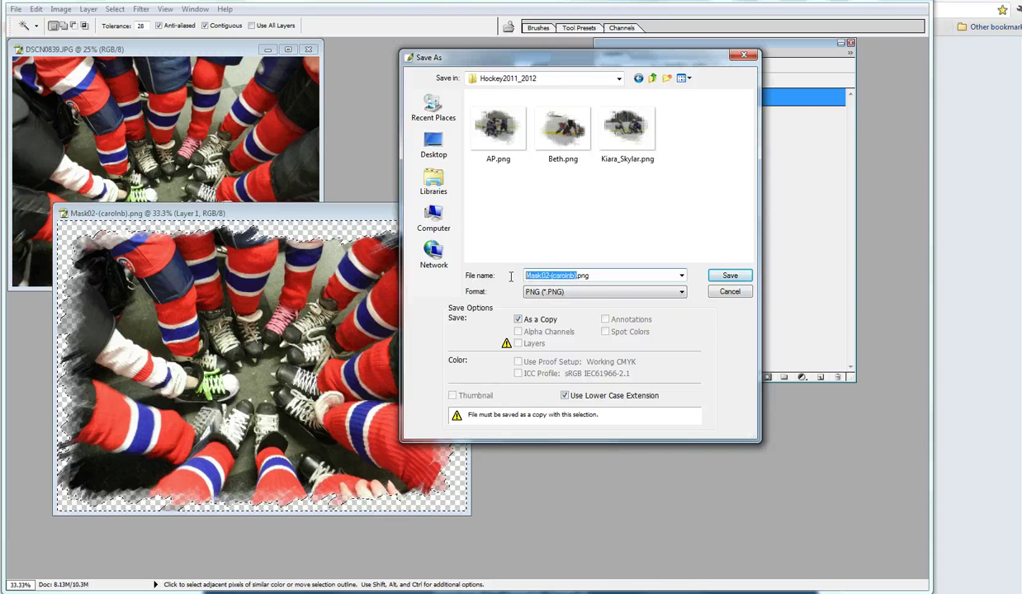
pyautogui.write('HockeyCircle')
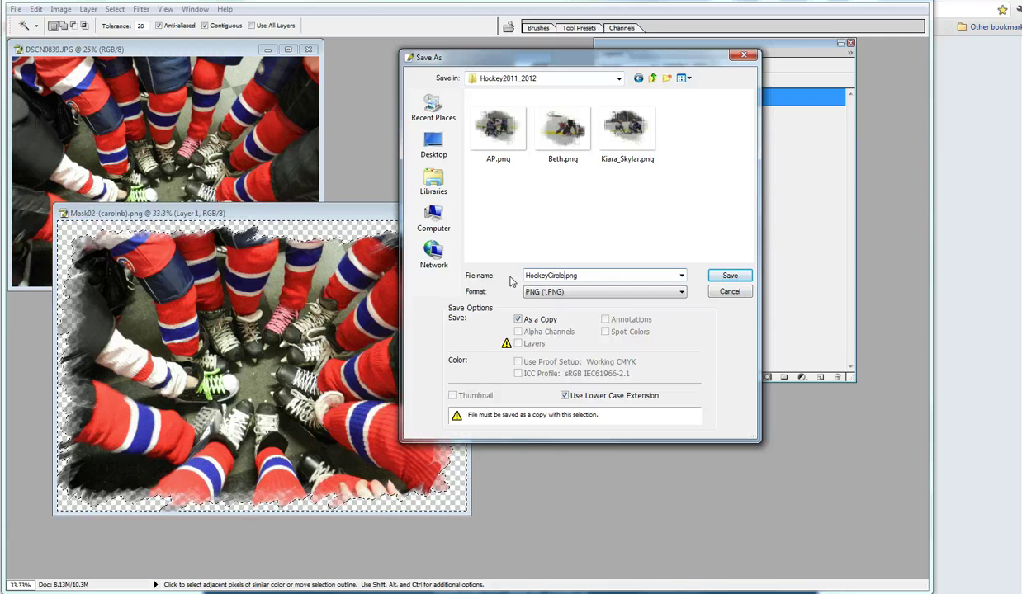
pyautogui.click(727, 276)
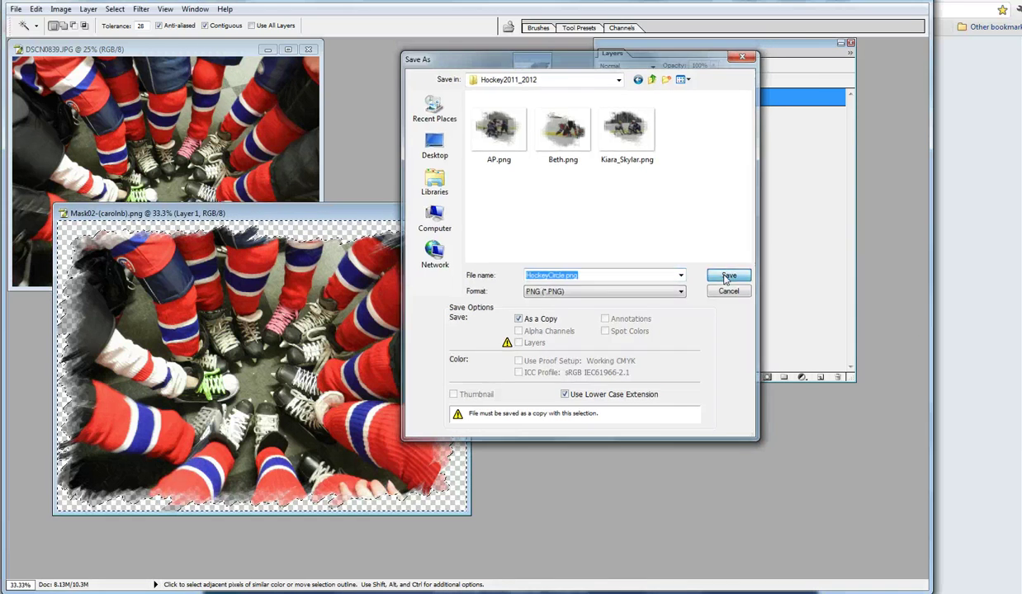